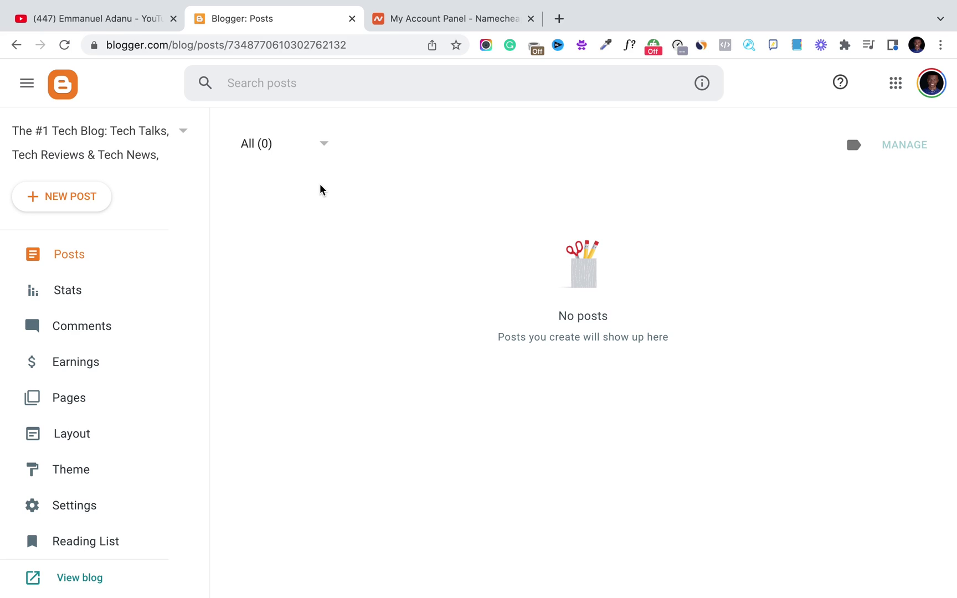
Step: Look through the YouTube channel's Videos grid, checking the Blogger tab, then go to the Namecheap dashboard
click(99, 21)
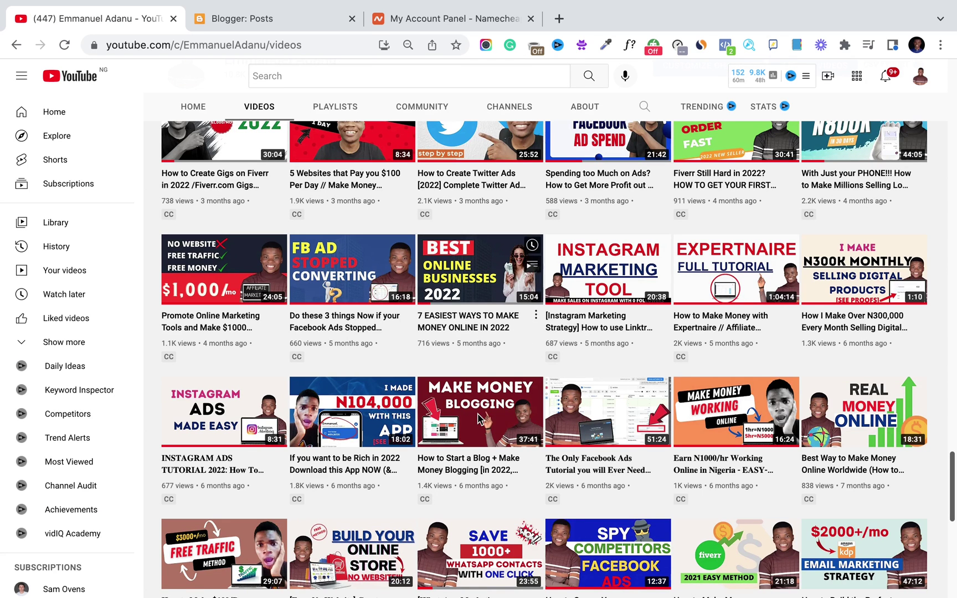
mouse_move(480, 420)
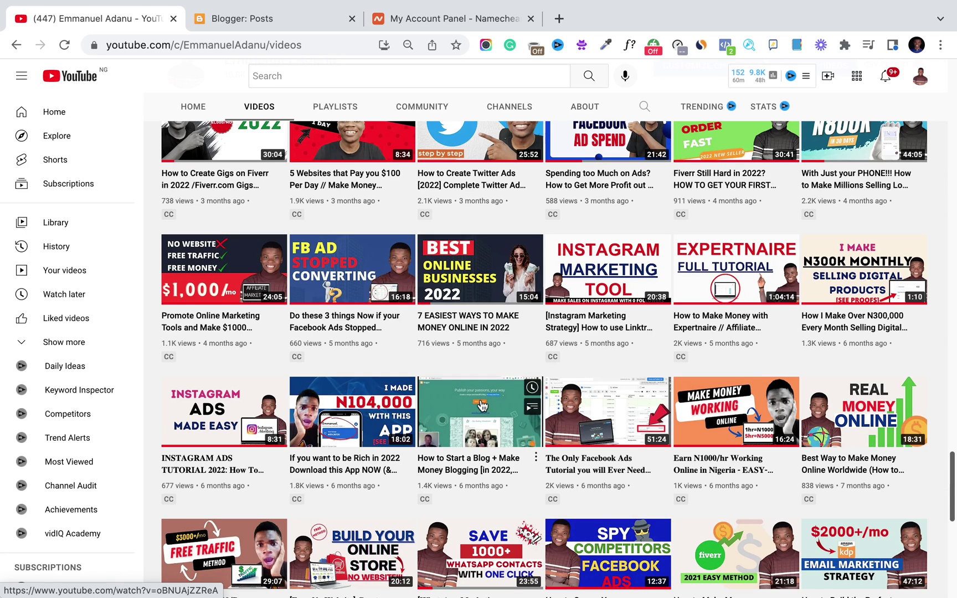
mouse_move(515, 485)
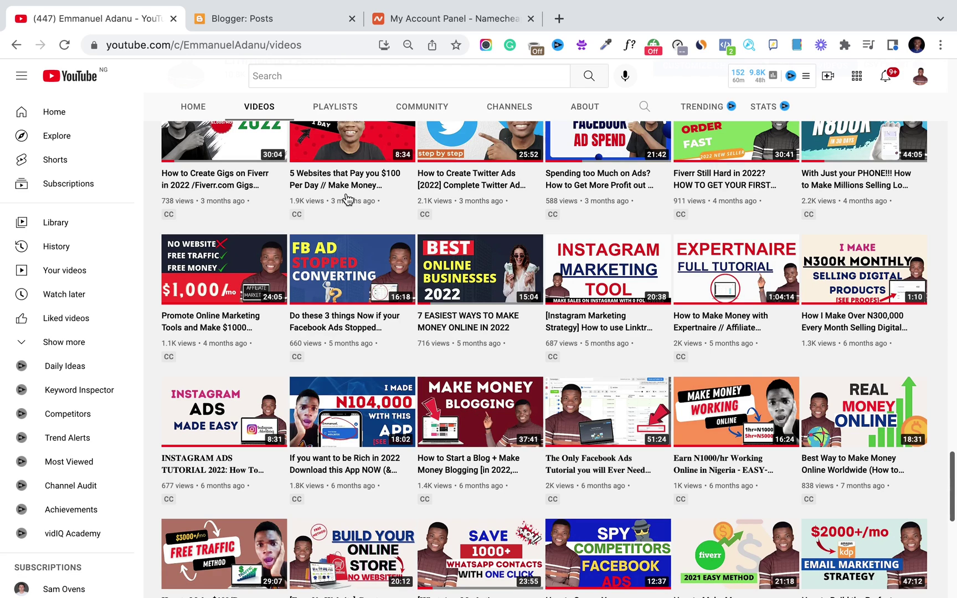
click(291, 21)
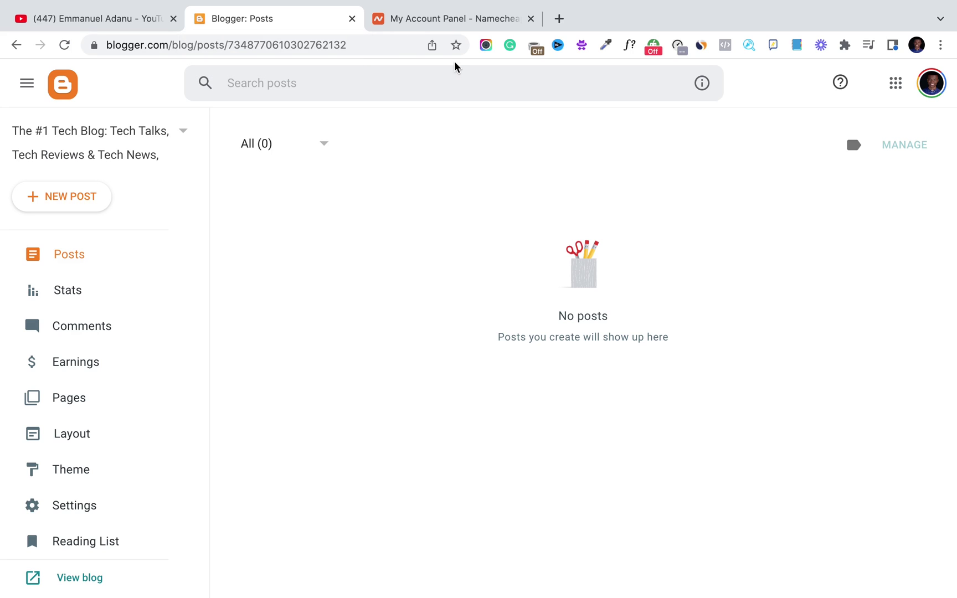
click(444, 22)
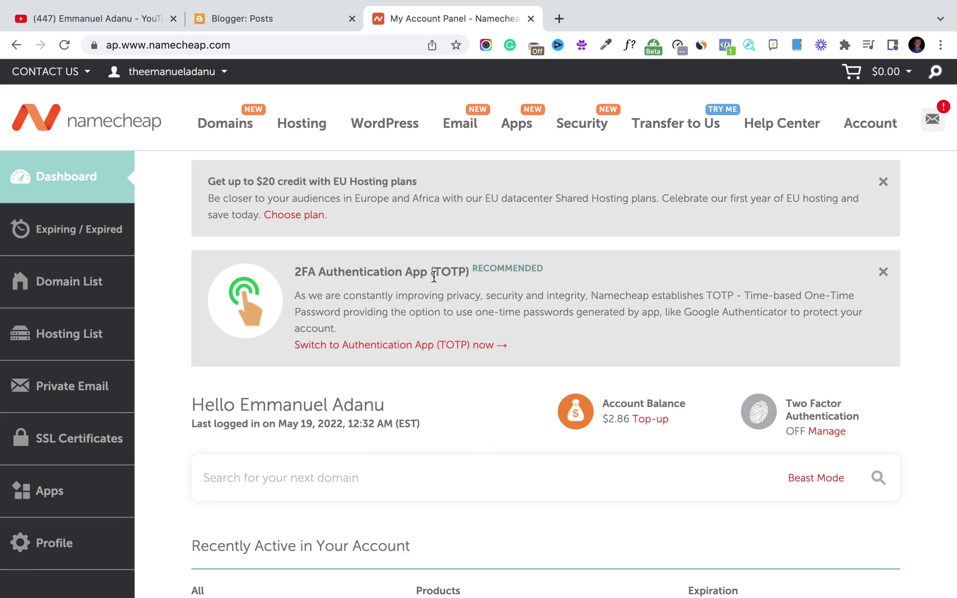
click(113, 20)
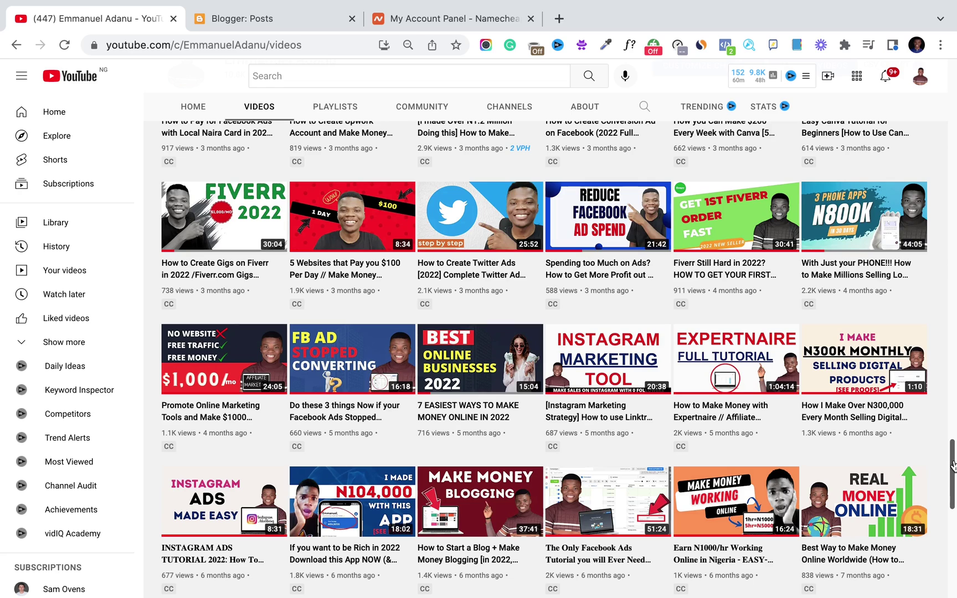
scroll(954, 462, up, 15)
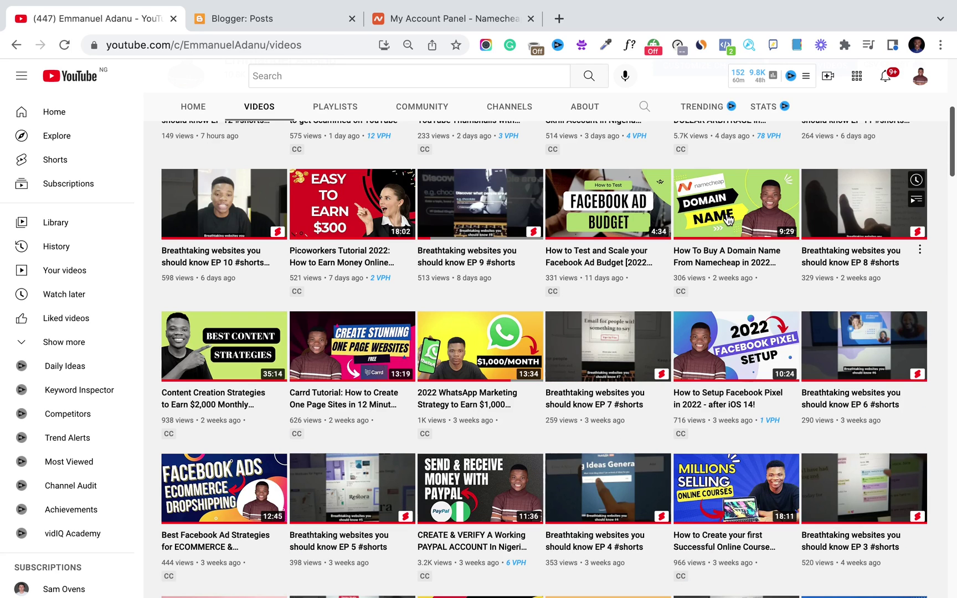
mouse_move(737, 227)
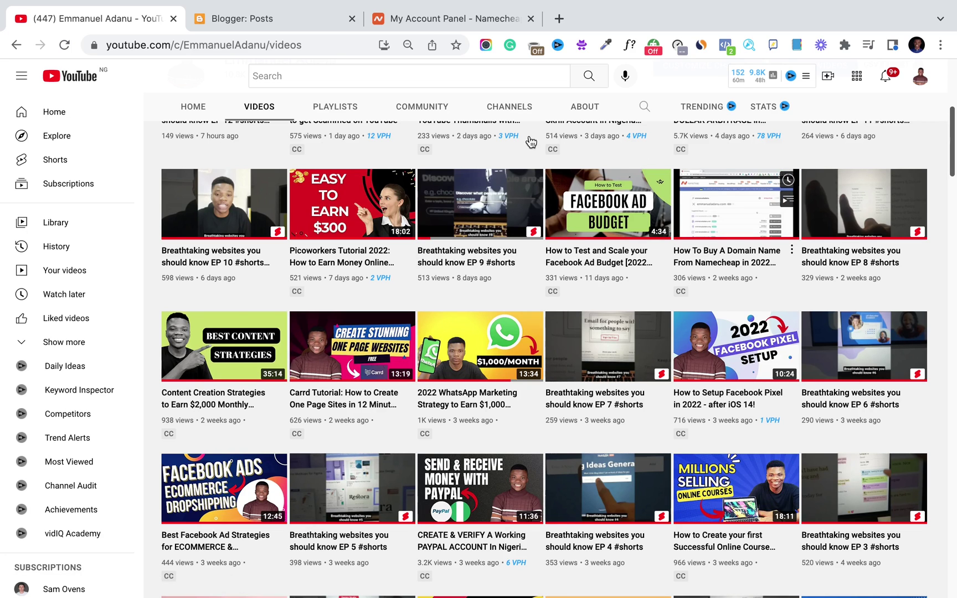
click(420, 17)
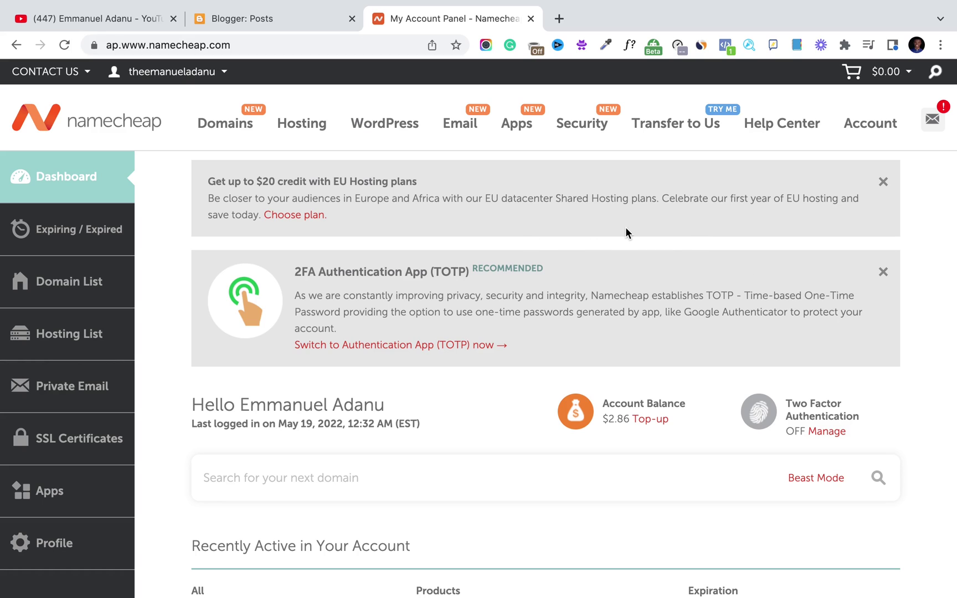
Step: Open minimartblog.com's management page from the Domain List and copy its name from the heading
click(71, 284)
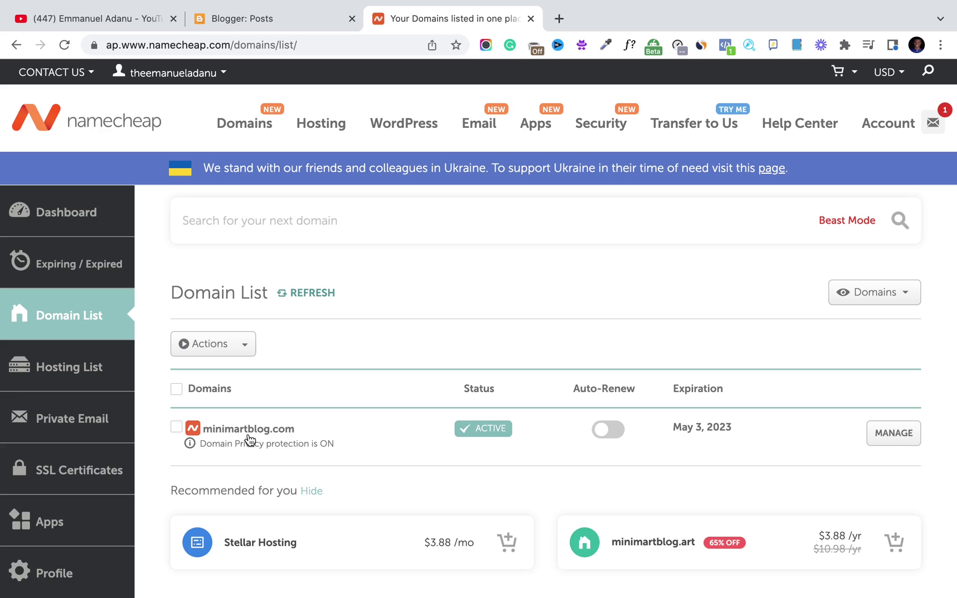
click(893, 433)
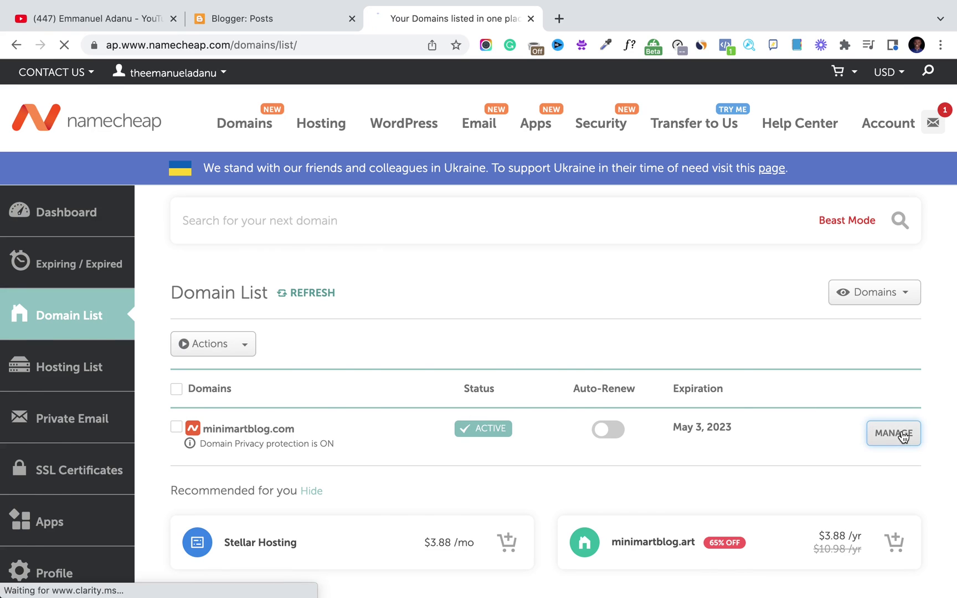
double_click(308, 245)
triple_click(307, 246)
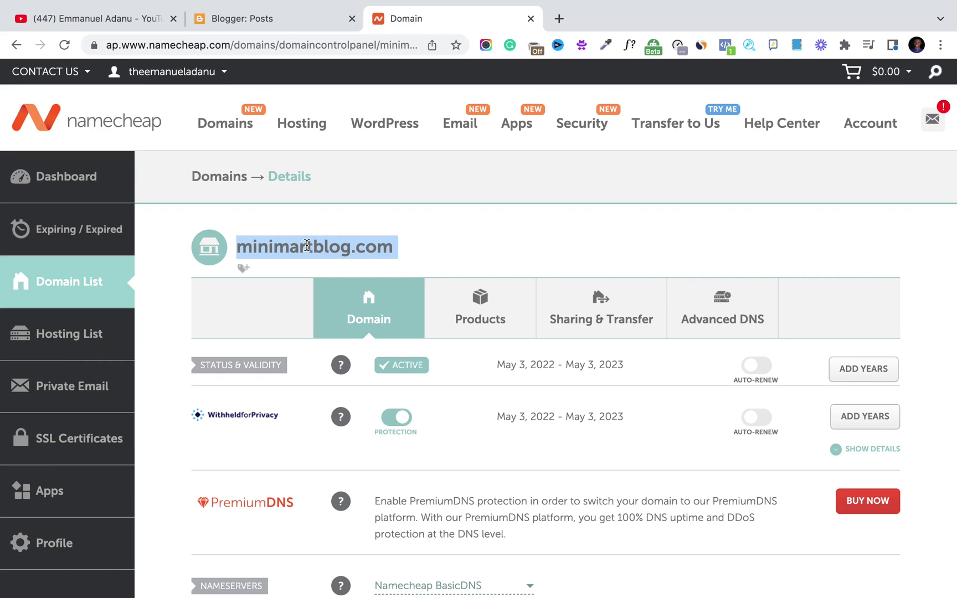
right_click(307, 246)
click(333, 275)
Step: Go to the blog's Settings and open the Custom domain option under Publishing
click(252, 28)
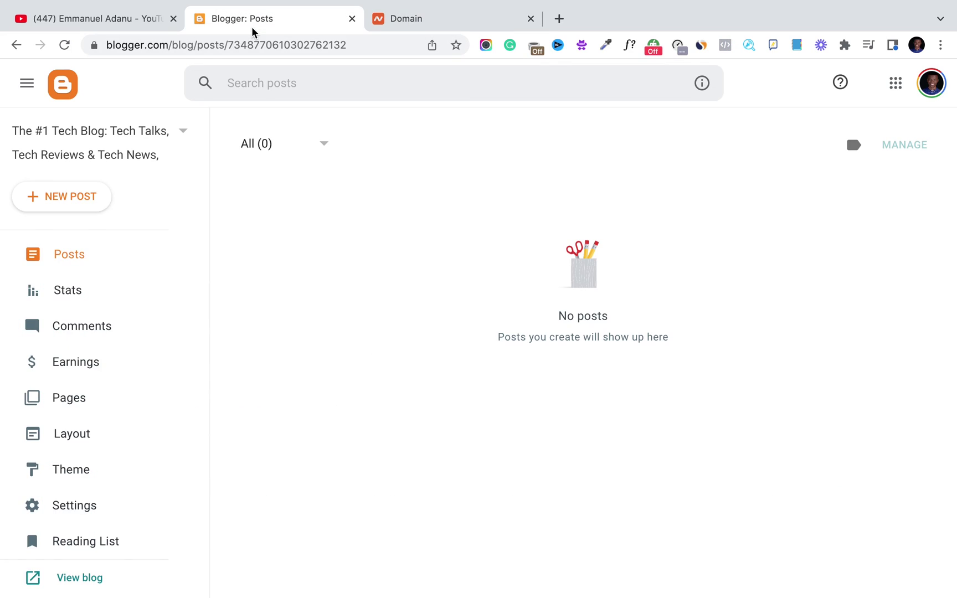
scroll(205, 388, down, 3)
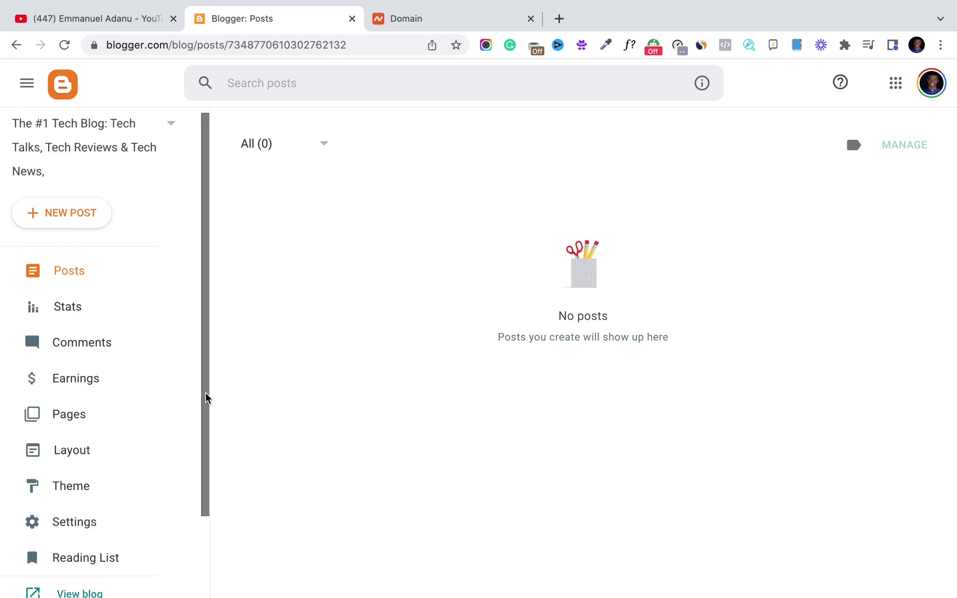
click(66, 439)
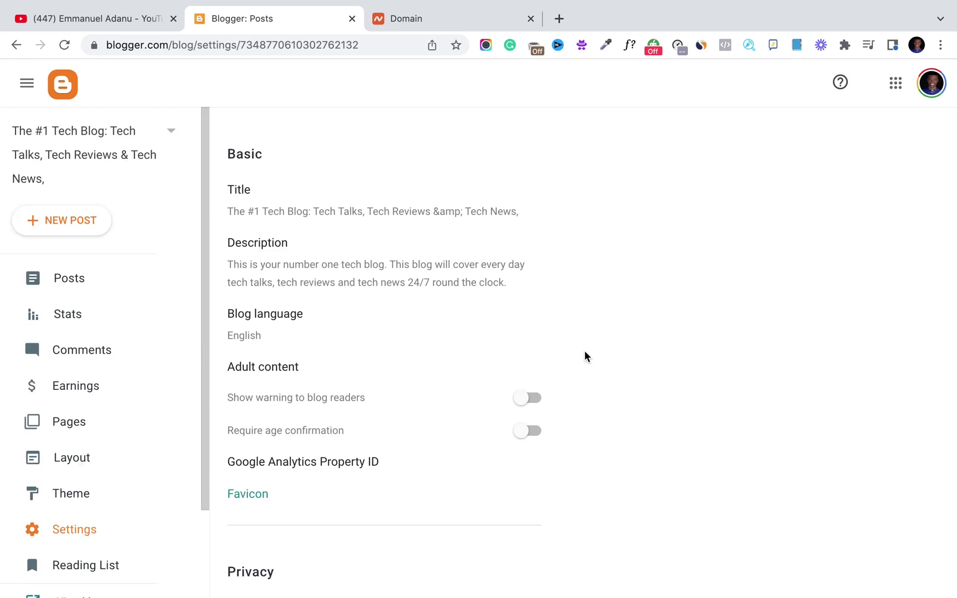
scroll(586, 356, down, 1)
scroll(586, 357, down, 8)
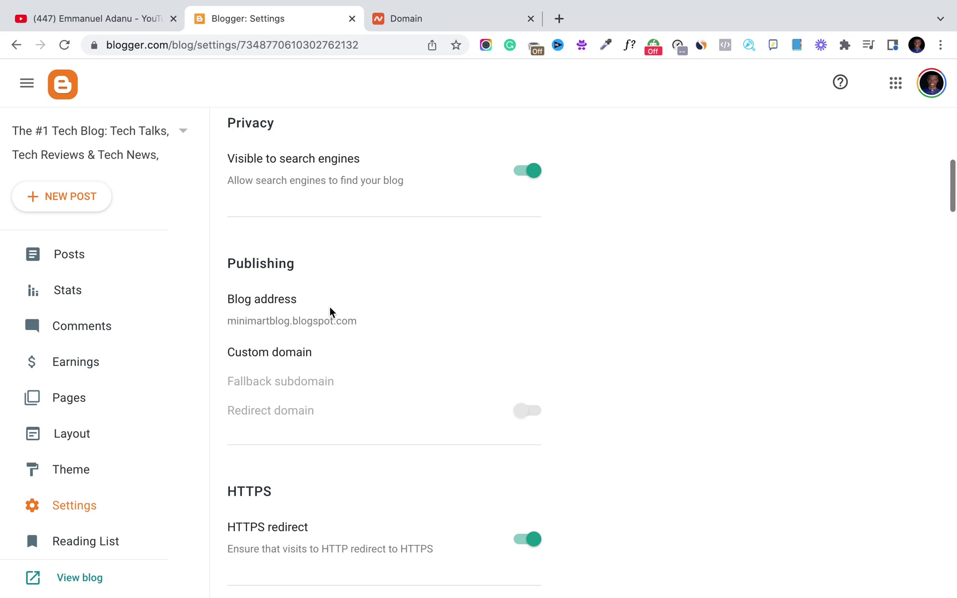
scroll(276, 346, down, 1)
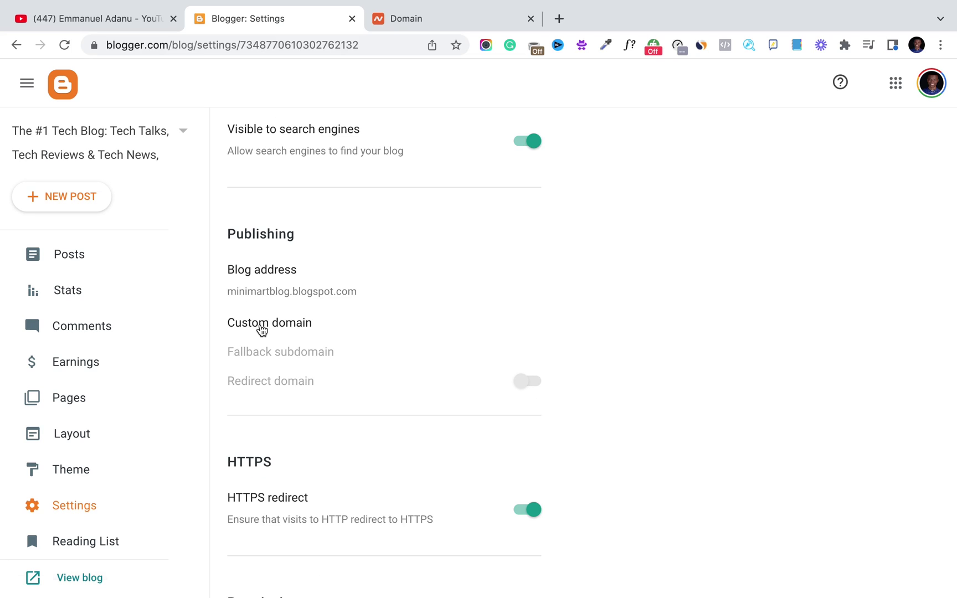
click(265, 326)
click(394, 287)
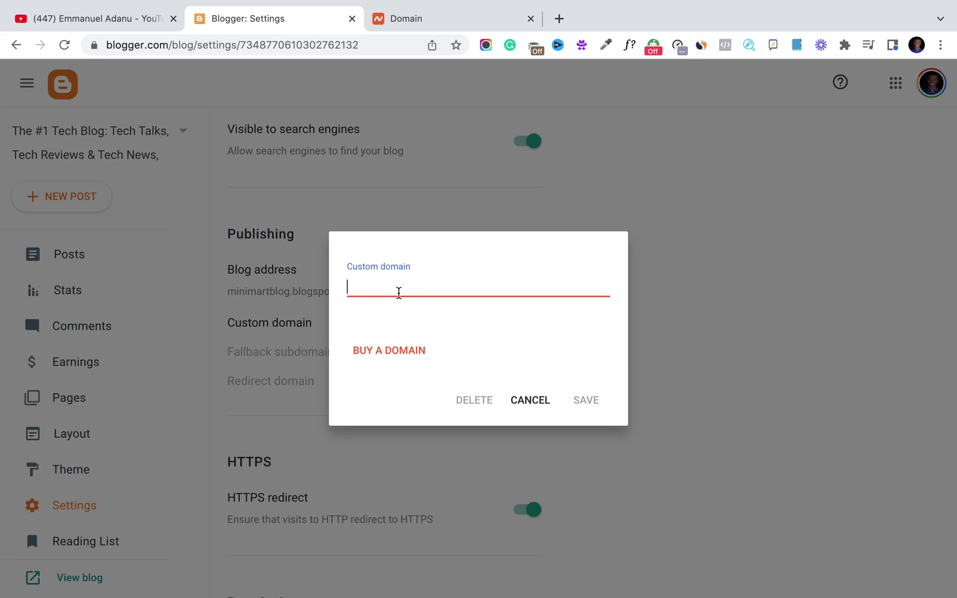
text(www.)
key(super+v)
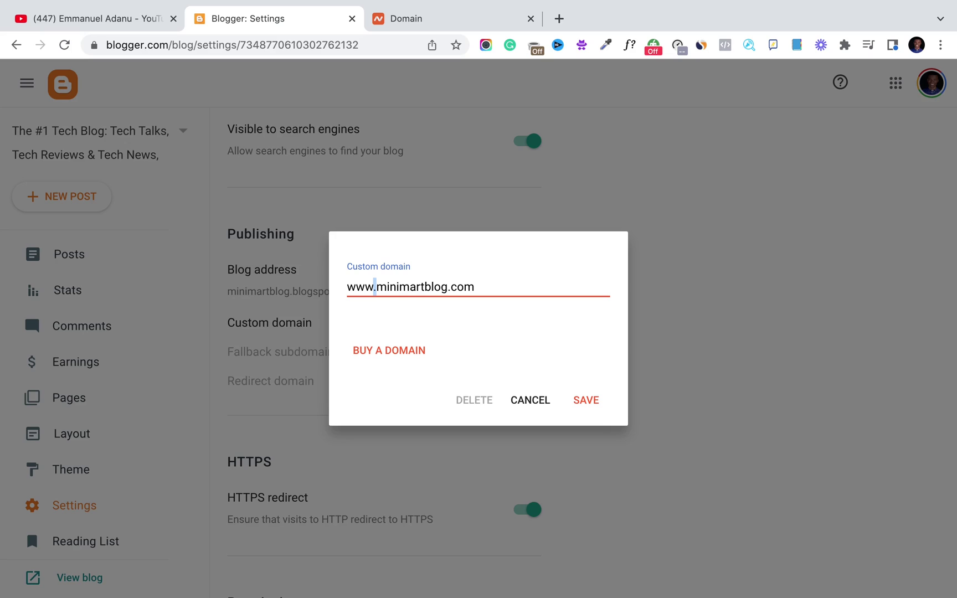
click(479, 279)
key(BackSpace)
key(BackSpace)
key(BackSpace)
key(BackSpace)
key(BackSpace)
key(BackSpace)
key(super+a)
key(super+v)
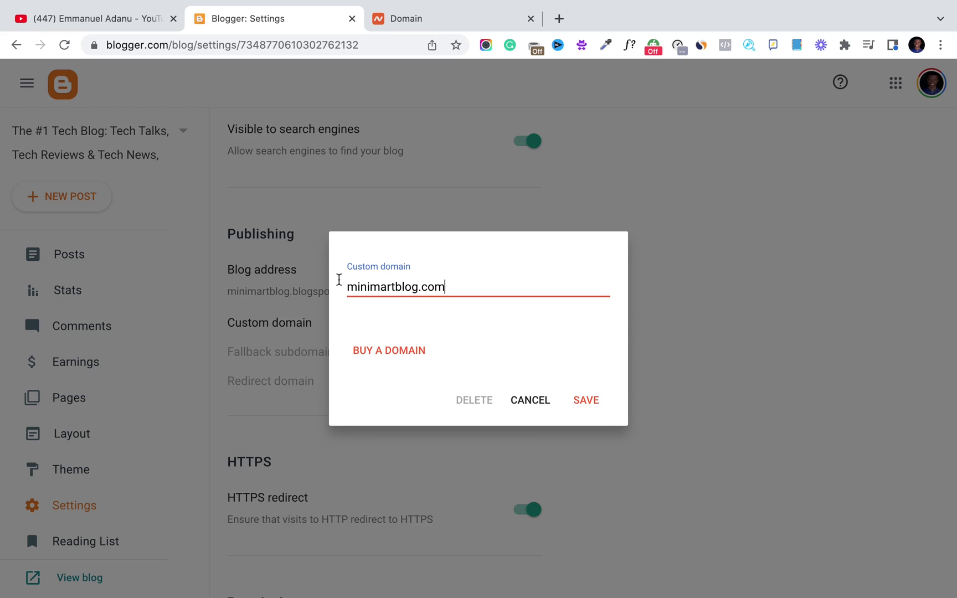
click(589, 400)
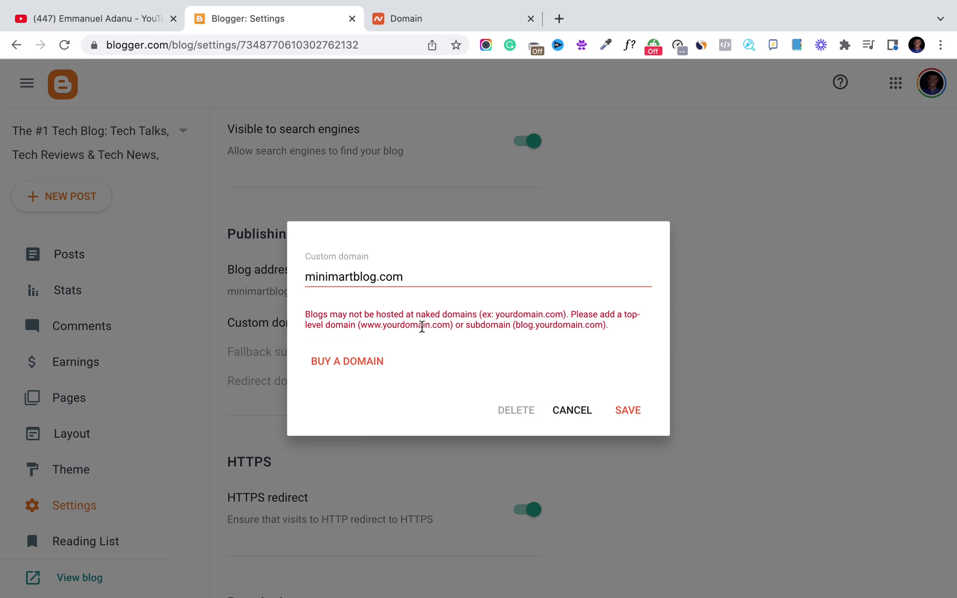
click(306, 277)
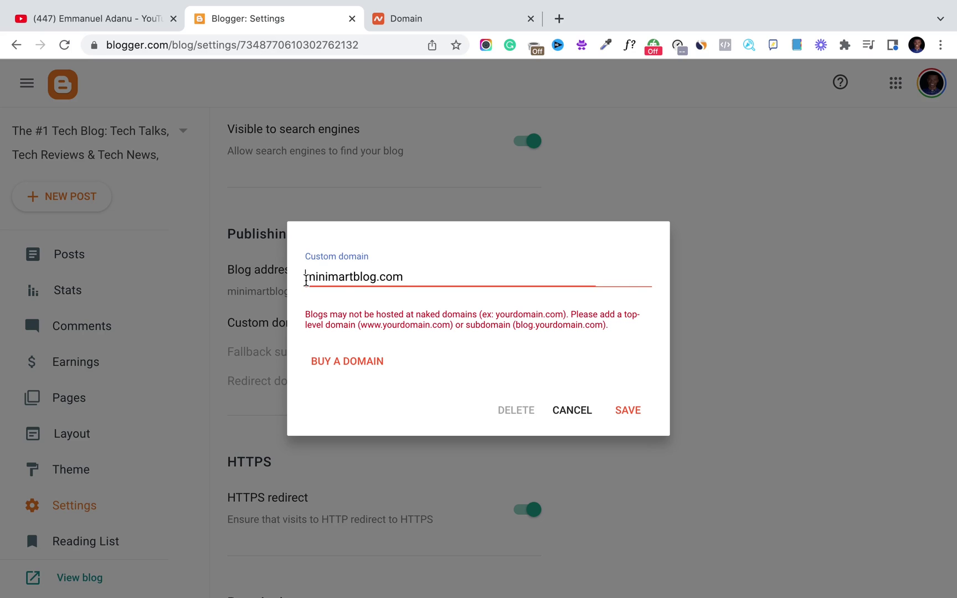
text(www.)
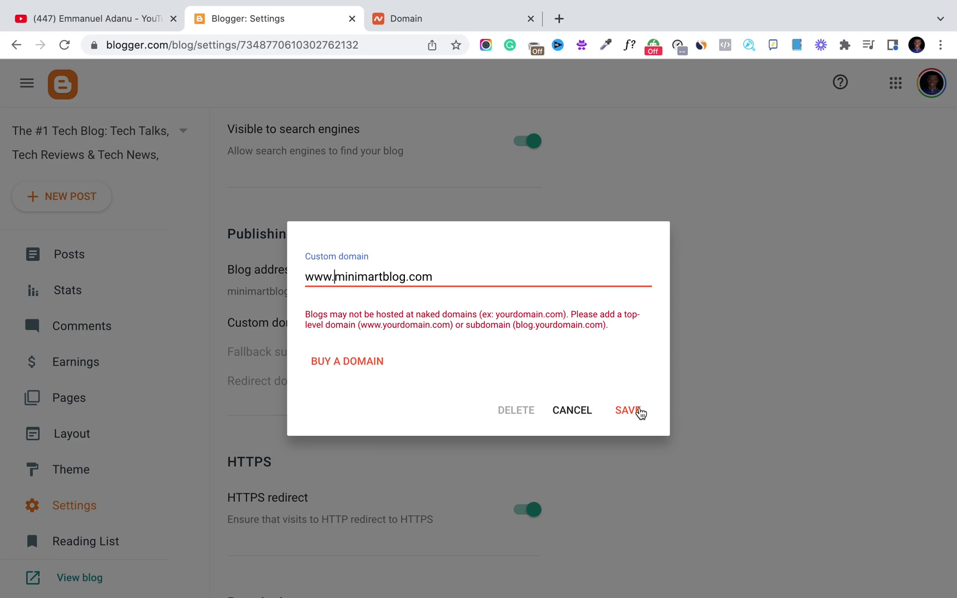
click(636, 412)
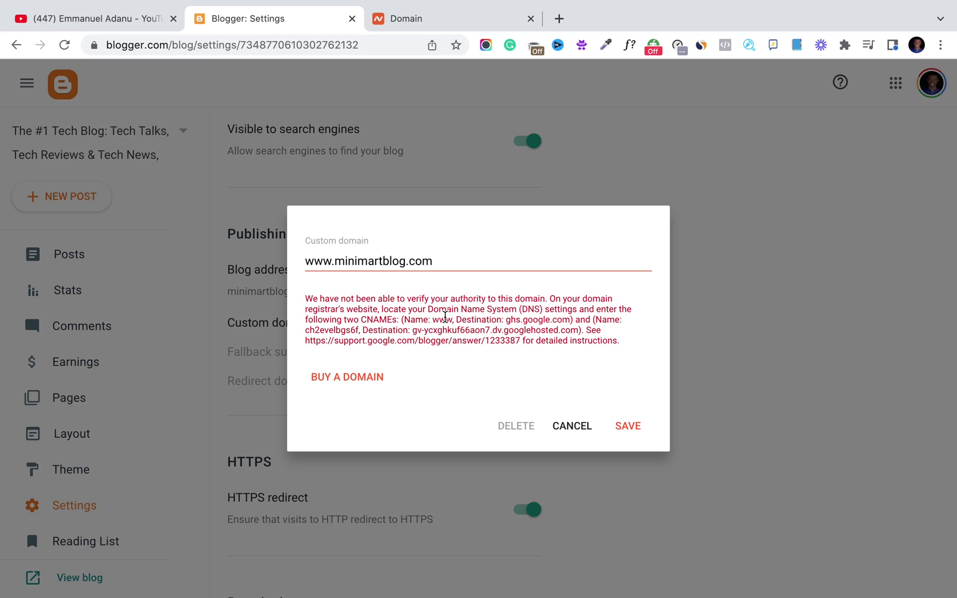
mouse_move(435, 323)
mouse_down()
mouse_move(448, 331)
mouse_move(439, 326)
mouse_up()
right_click(439, 326)
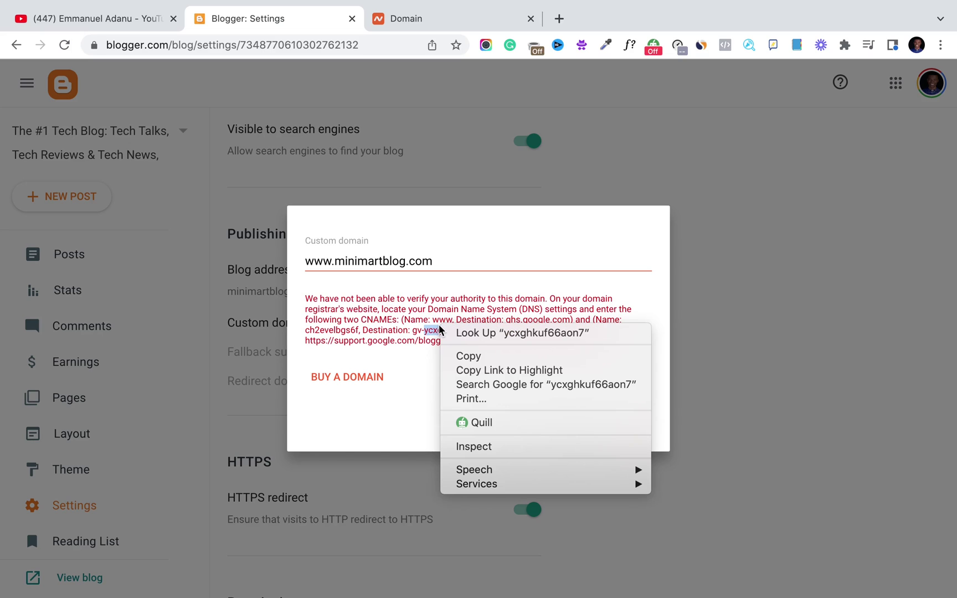
click(439, 320)
right_click(439, 320)
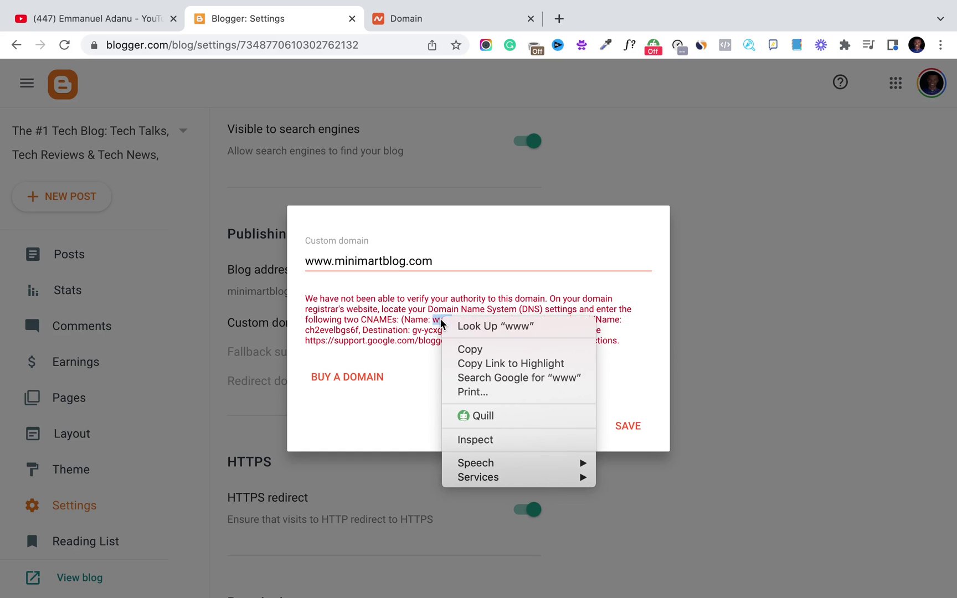
click(470, 349)
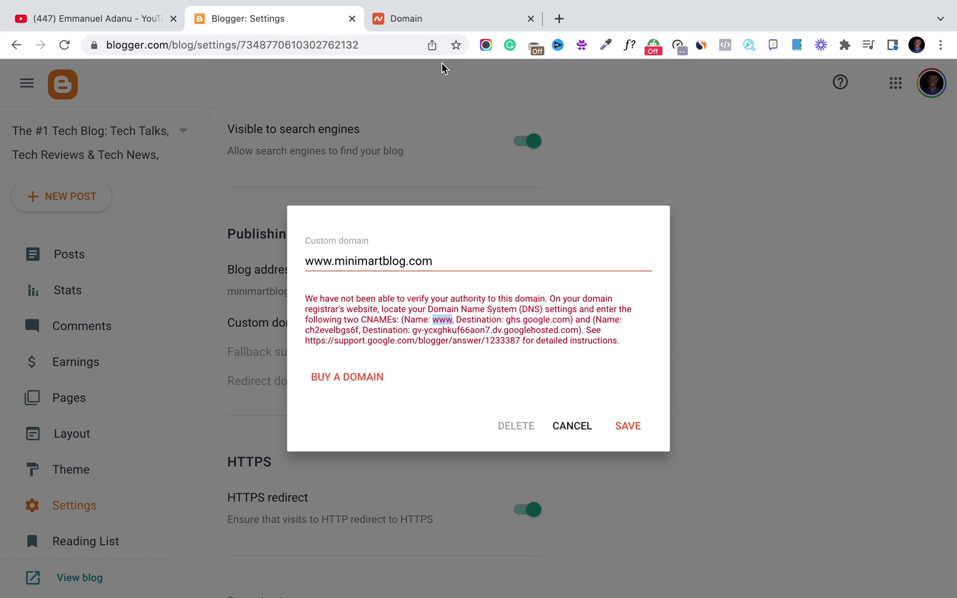
Step: Open the Advanced DNS settings for minimartblog.com in Namecheap
click(436, 24)
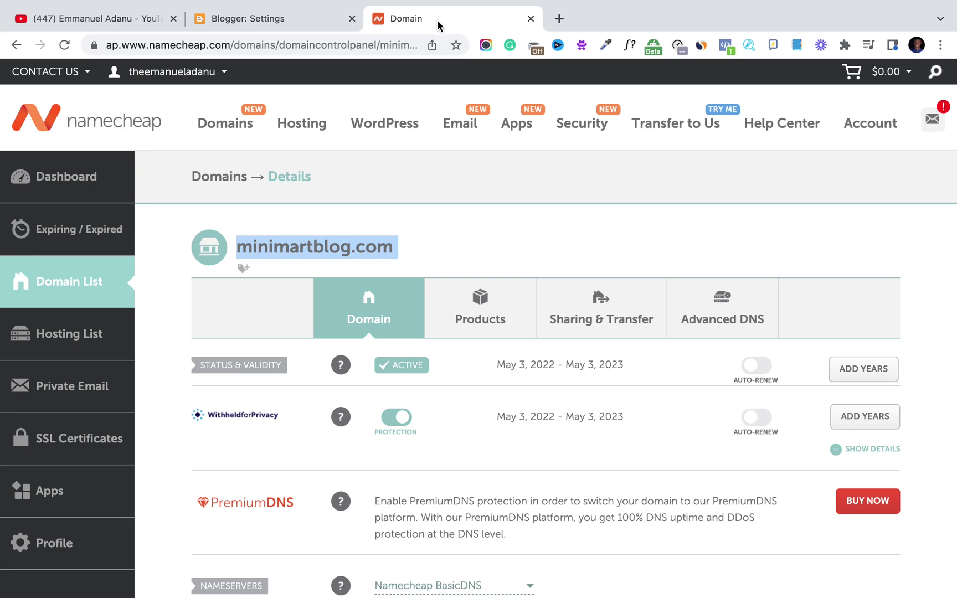
click(550, 237)
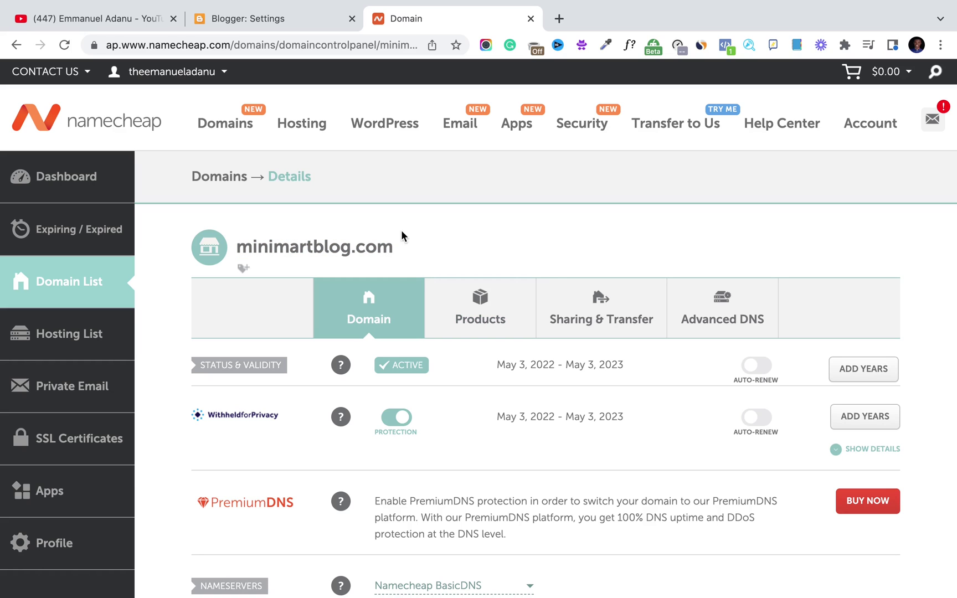
click(699, 318)
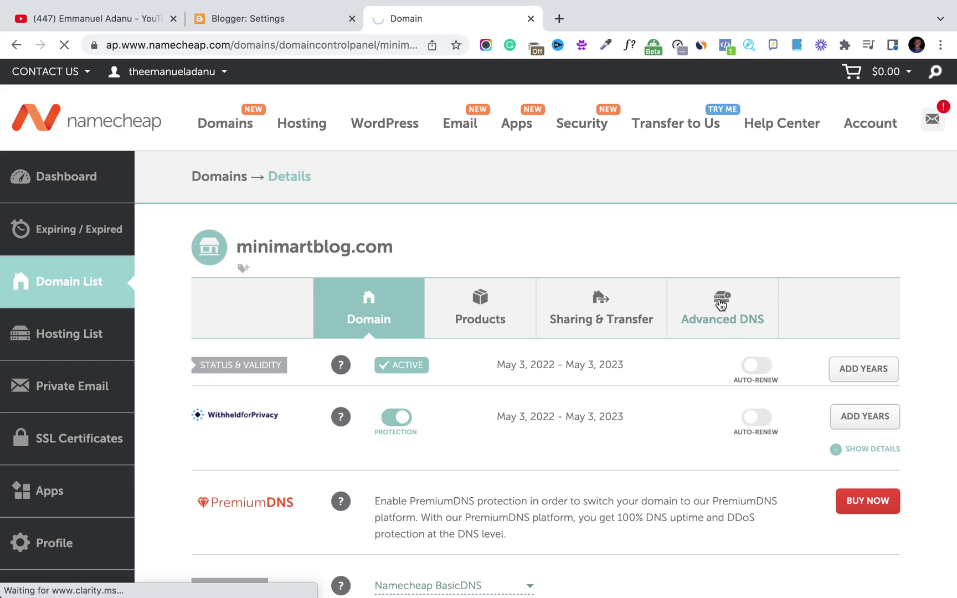
scroll(708, 244, down, 3)
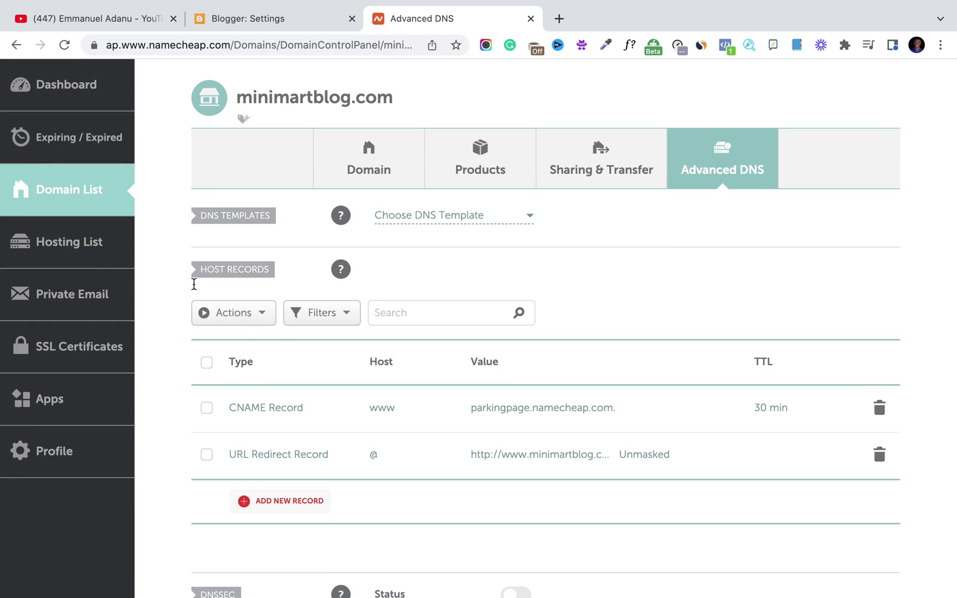
click(273, 501)
scroll(273, 501, down, 4)
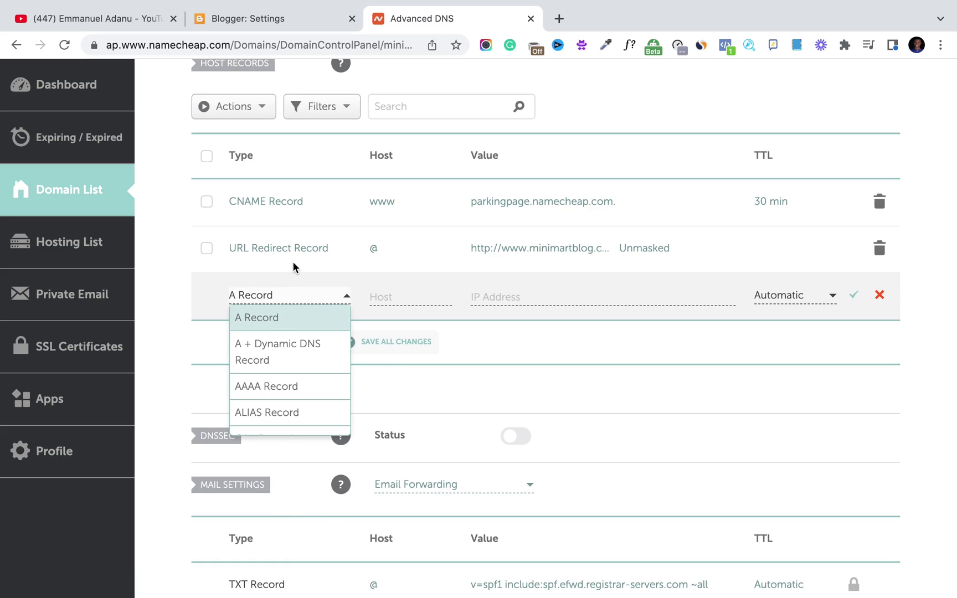
key(Down)
key(Down)
key(Down)
key(Down)
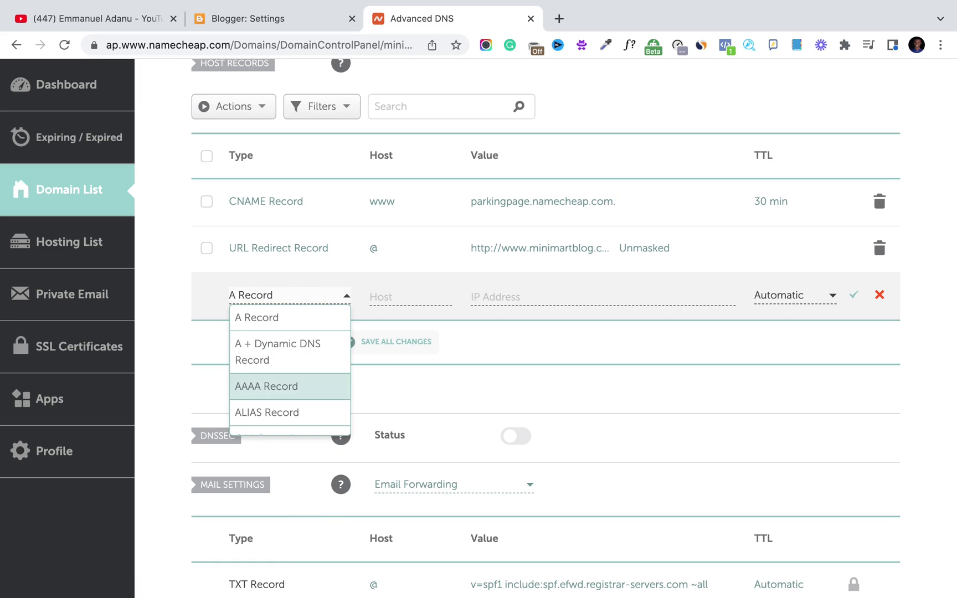
key(Down)
key(Down)
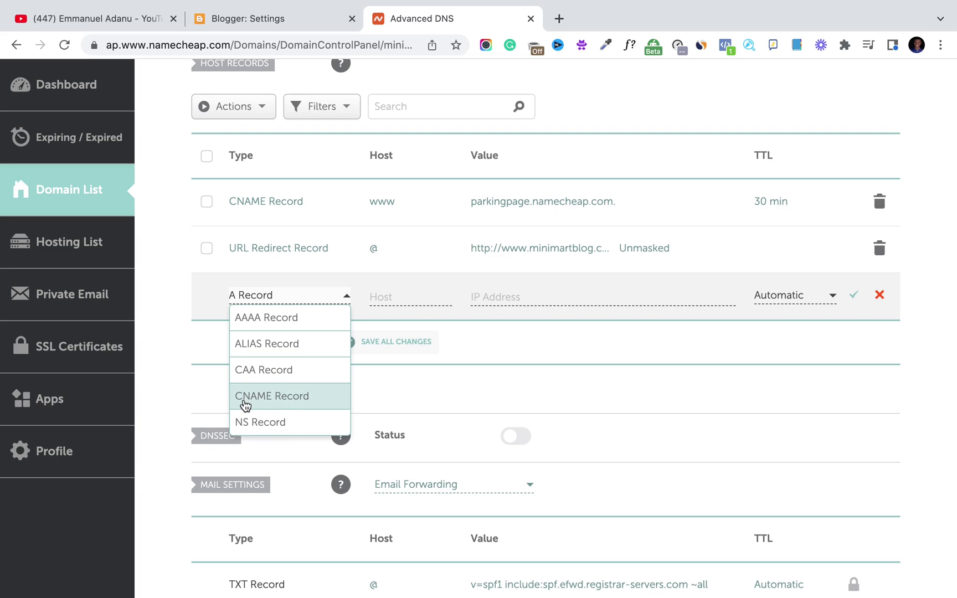
click(295, 403)
click(410, 297)
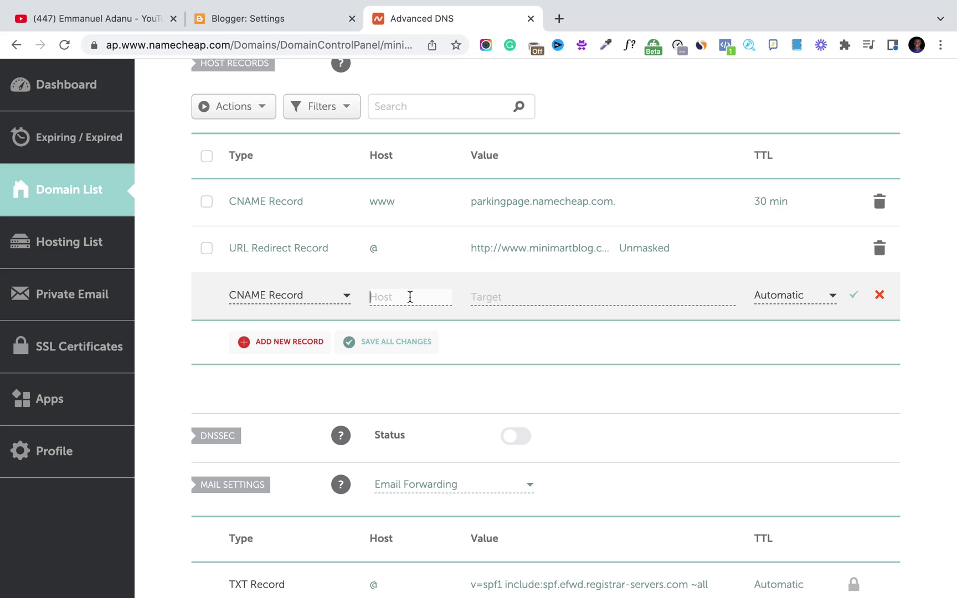
text(www)
Step: Copy ghs.google.com from Blogger's verification error text and return to Namecheap
click(272, 20)
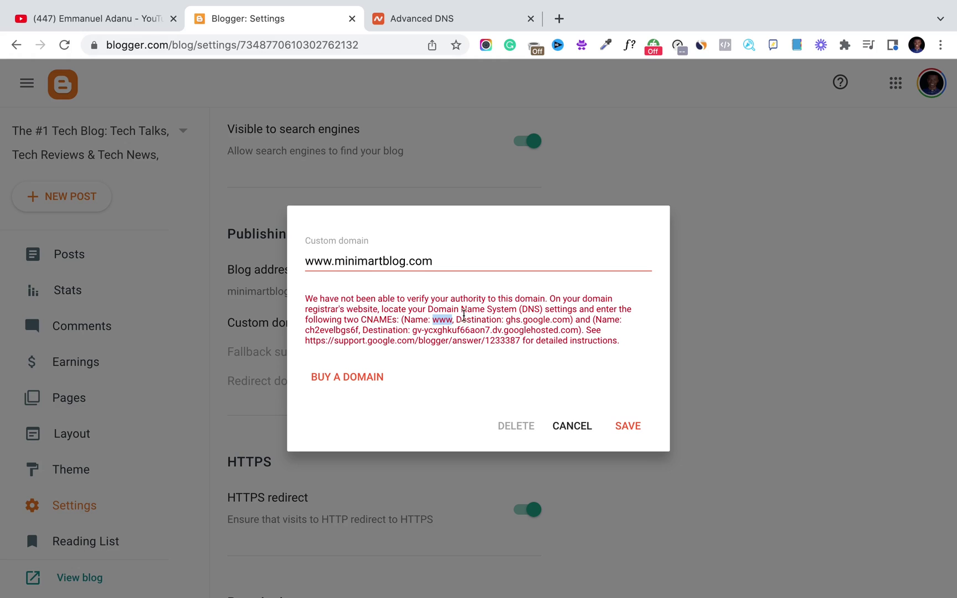
click(508, 323)
triple_click(509, 322)
click(510, 321)
key(ctrl+super+d)
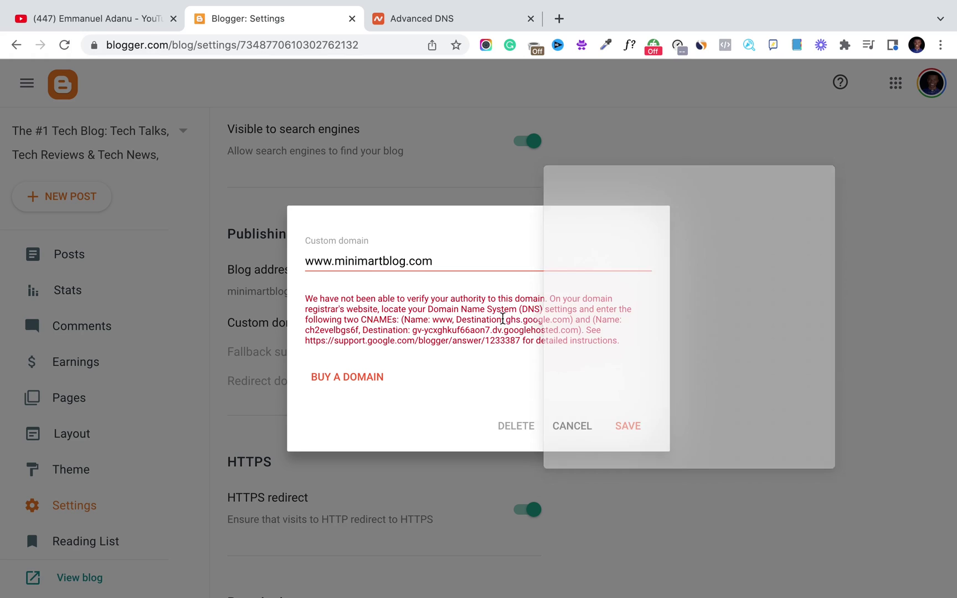
double_click(504, 320)
right_click(552, 324)
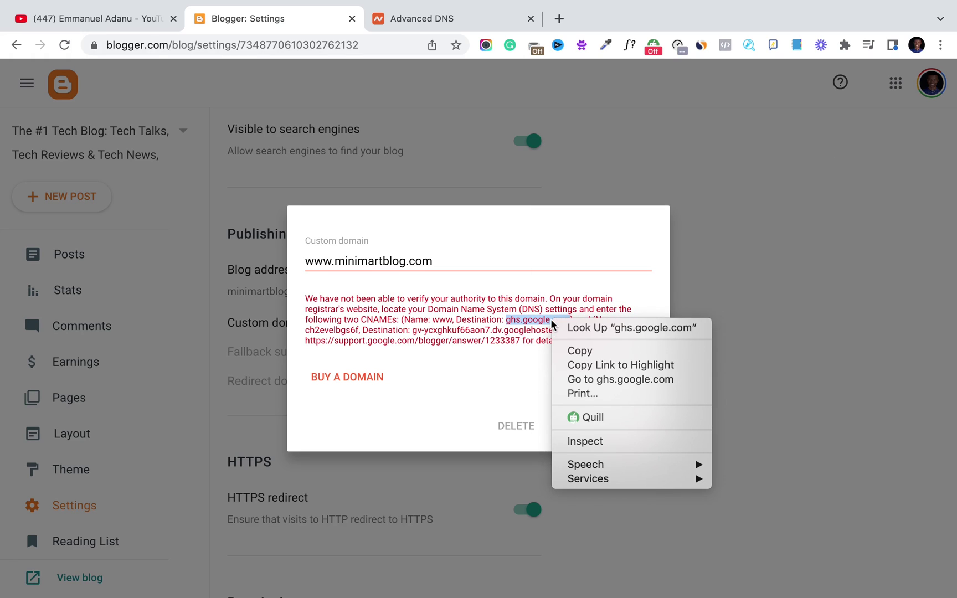
click(582, 350)
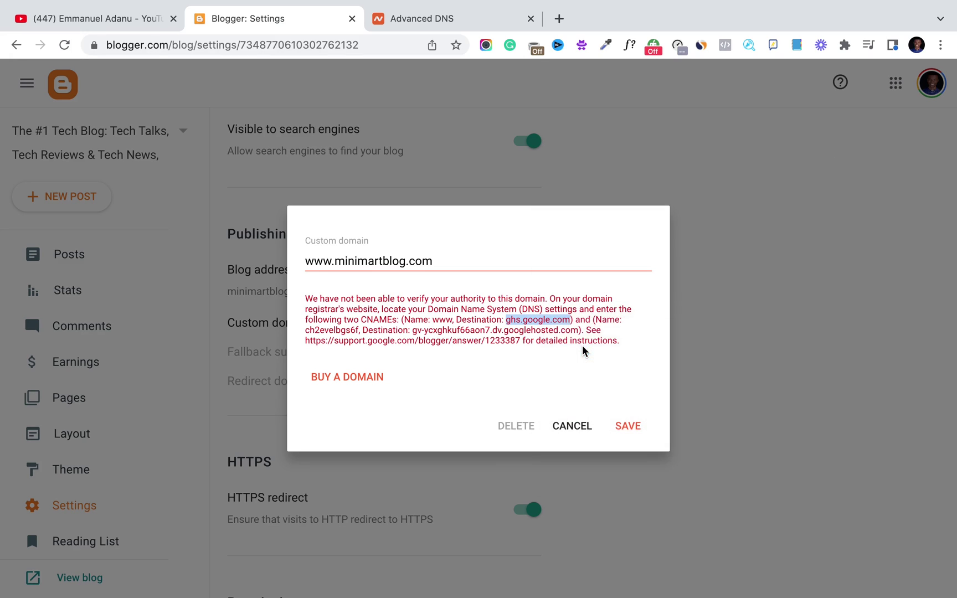
click(443, 28)
Step: Set the www CNAME target to ghs.google.com, save the record, and return to Blogger
click(489, 297)
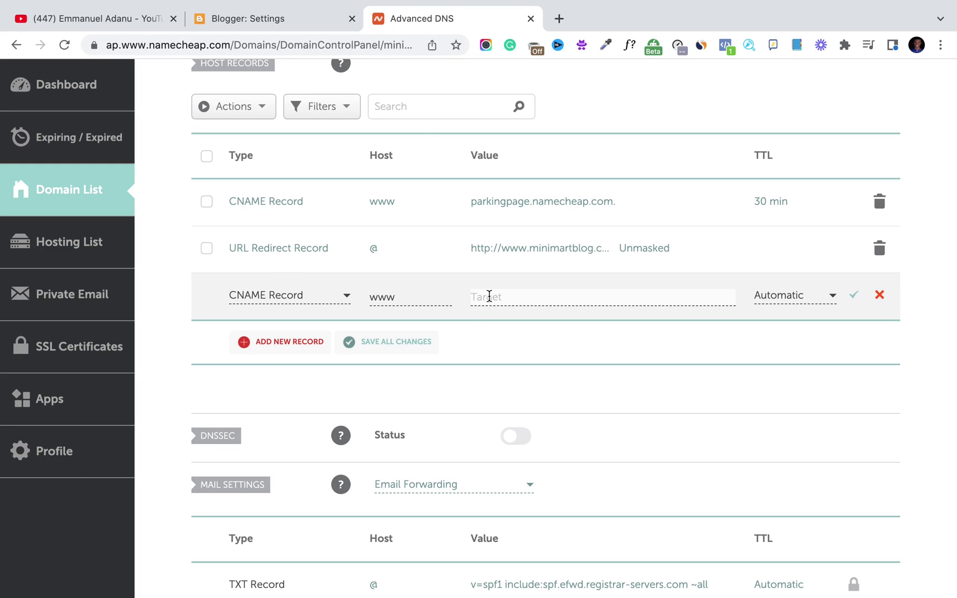
key(super+v)
click(855, 297)
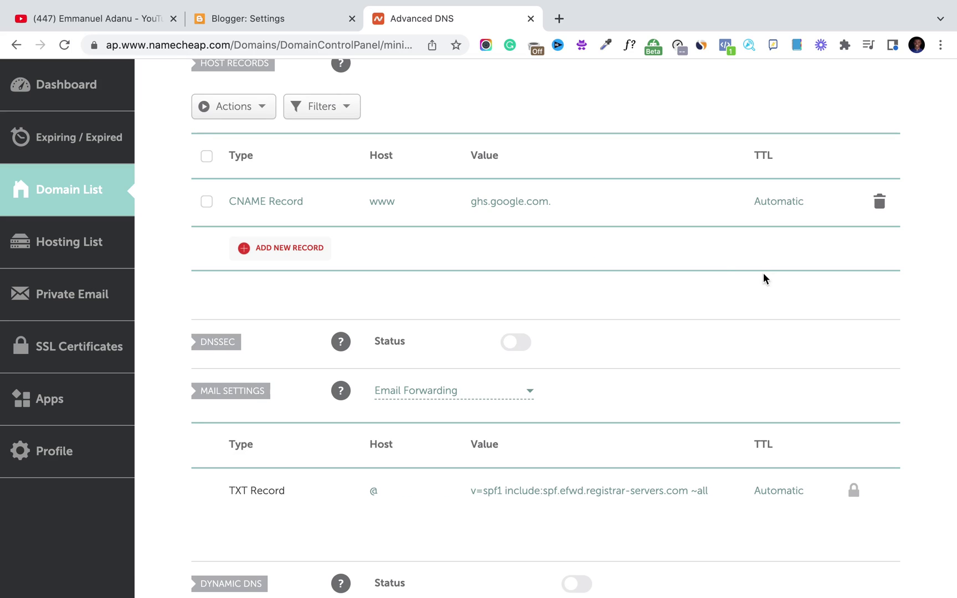
click(287, 18)
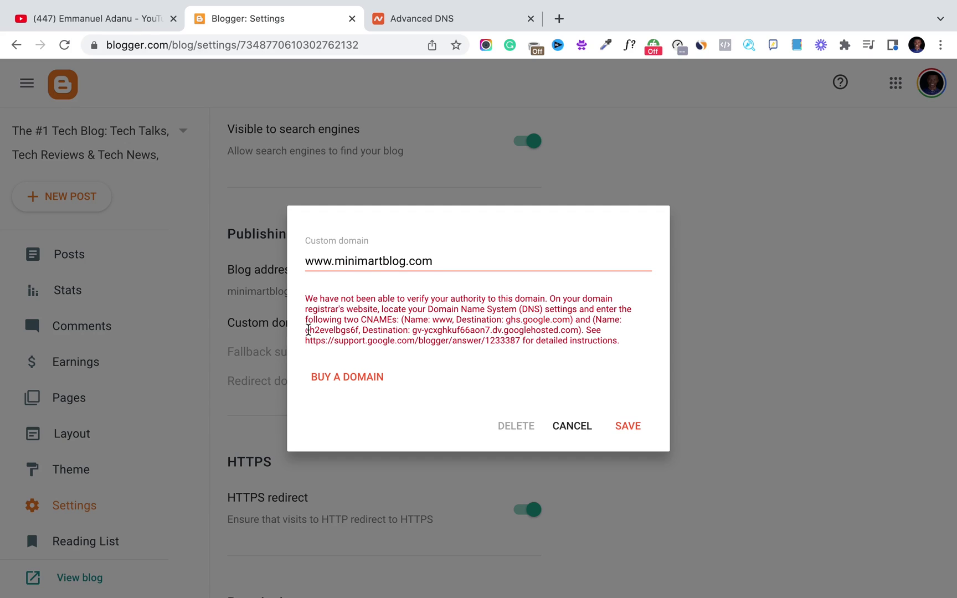
Step: Copy the second CNAME's name from Blogger's error text and go back to Advanced DNS
double_click(309, 331)
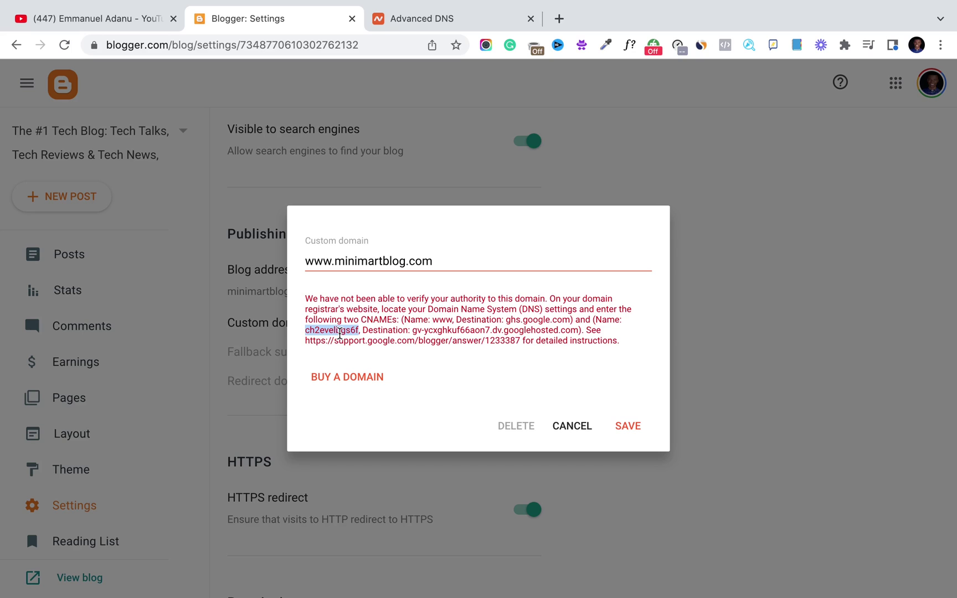
right_click(340, 334)
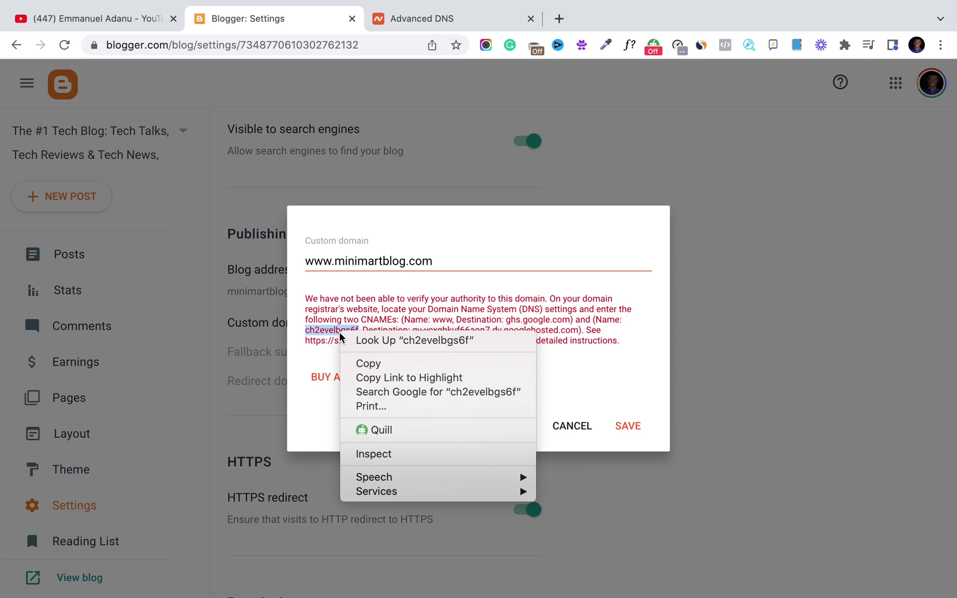
click(368, 363)
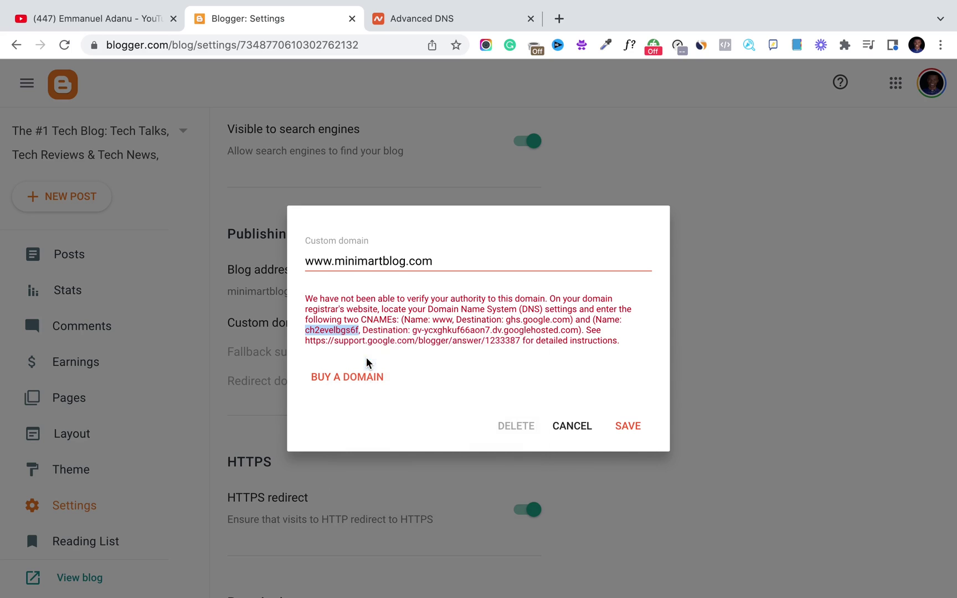
click(432, 20)
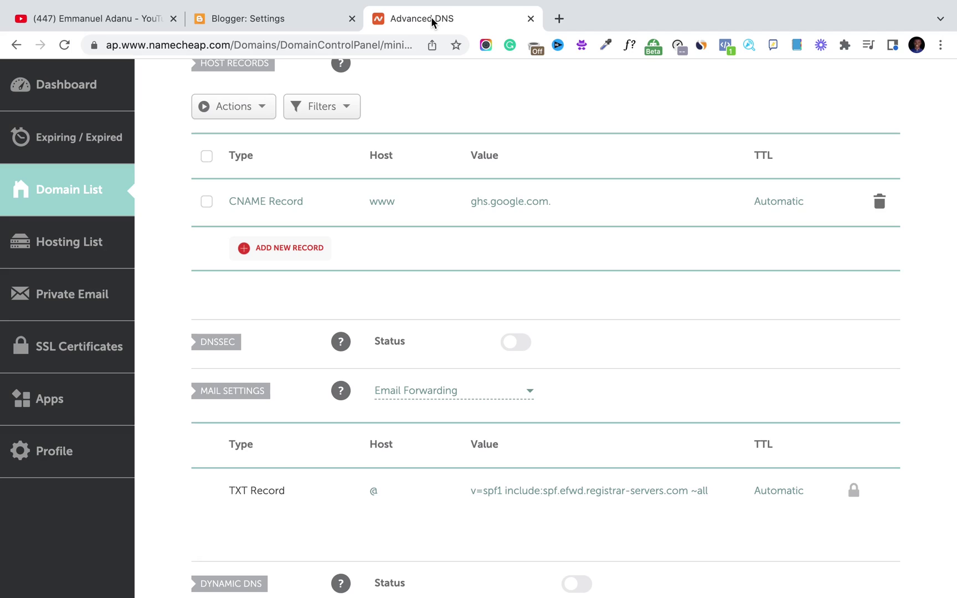
Step: Add a second CNAME Record with the copied verification name pasted as its host
click(287, 253)
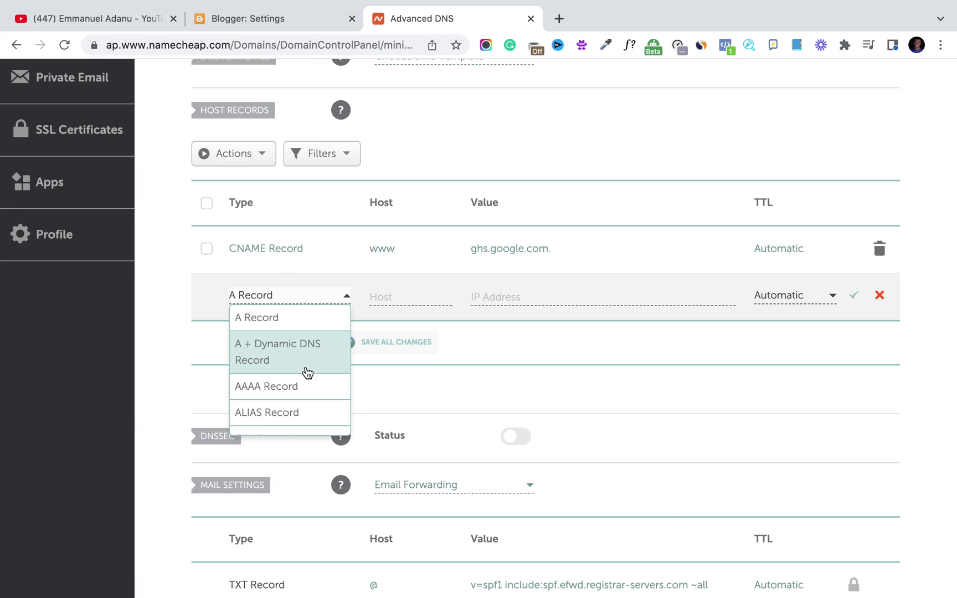
key(Down)
key(Down)
key(Down)
key(Down)
key(Down)
key(Down)
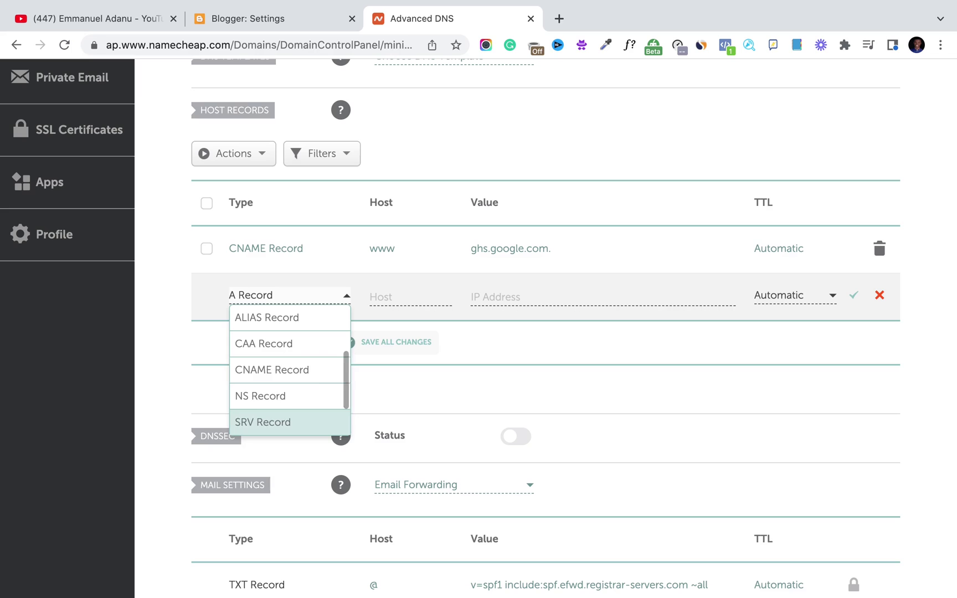
click(294, 374)
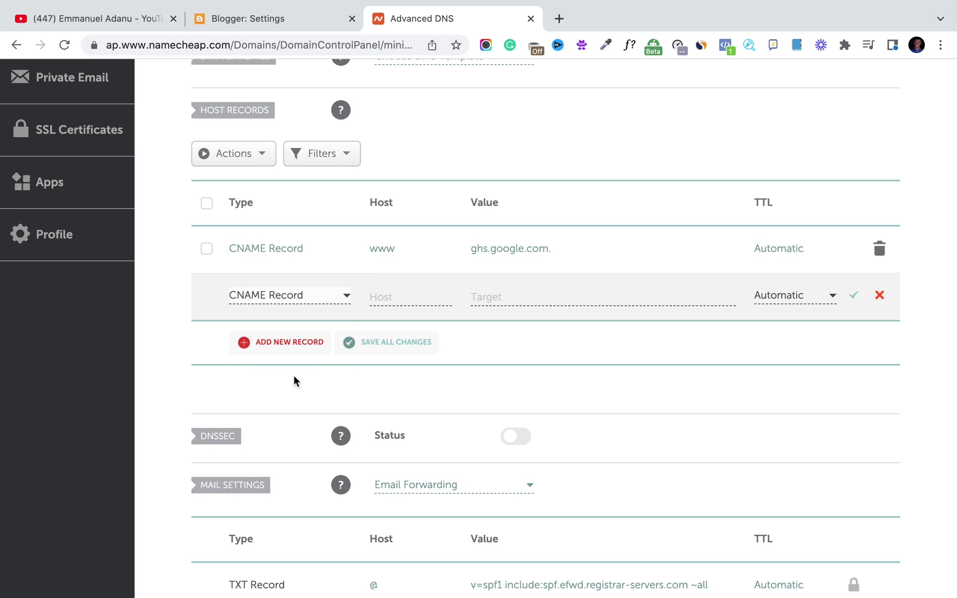
click(390, 292)
key(super+v)
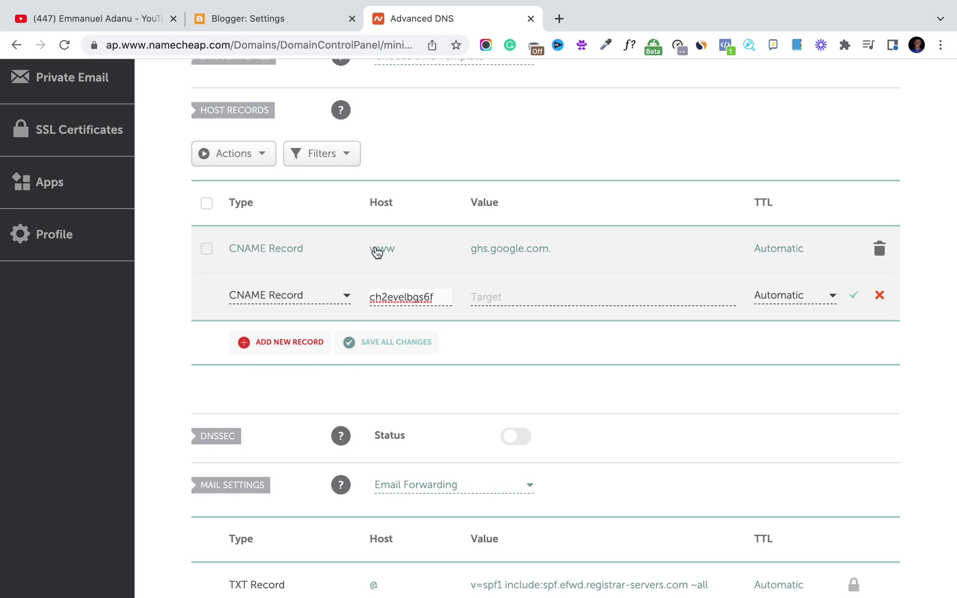
click(490, 293)
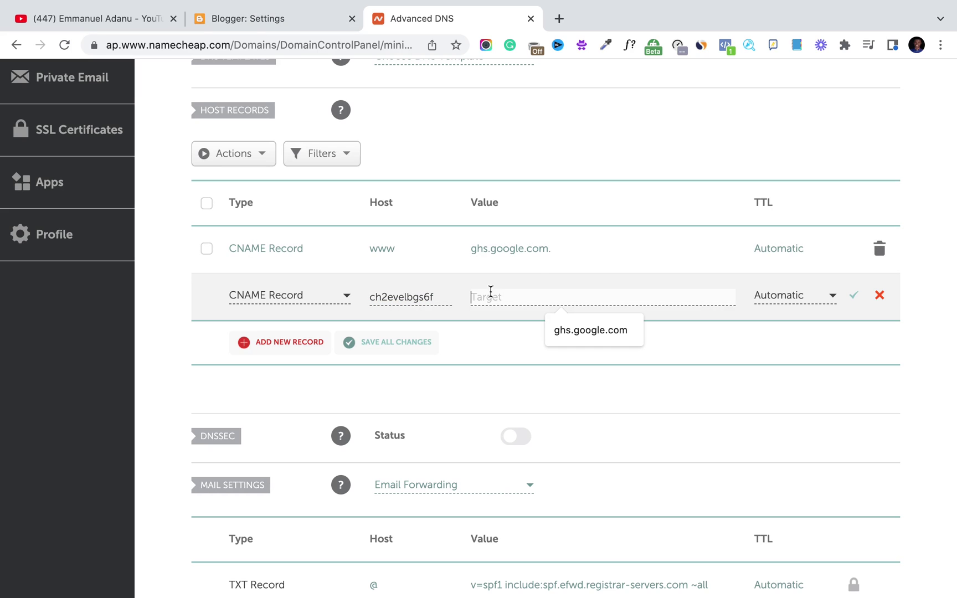
click(265, 21)
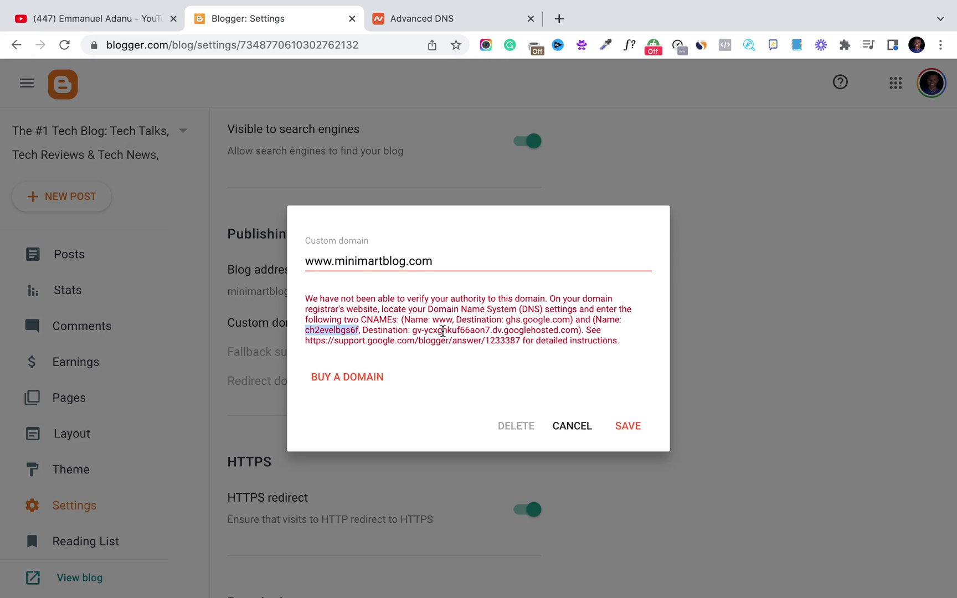
Step: Copy the googlehosted.com destination from Blogger and bring up editing options on Namecheap's Target field
drag(413, 331, 574, 331)
right_click(522, 330)
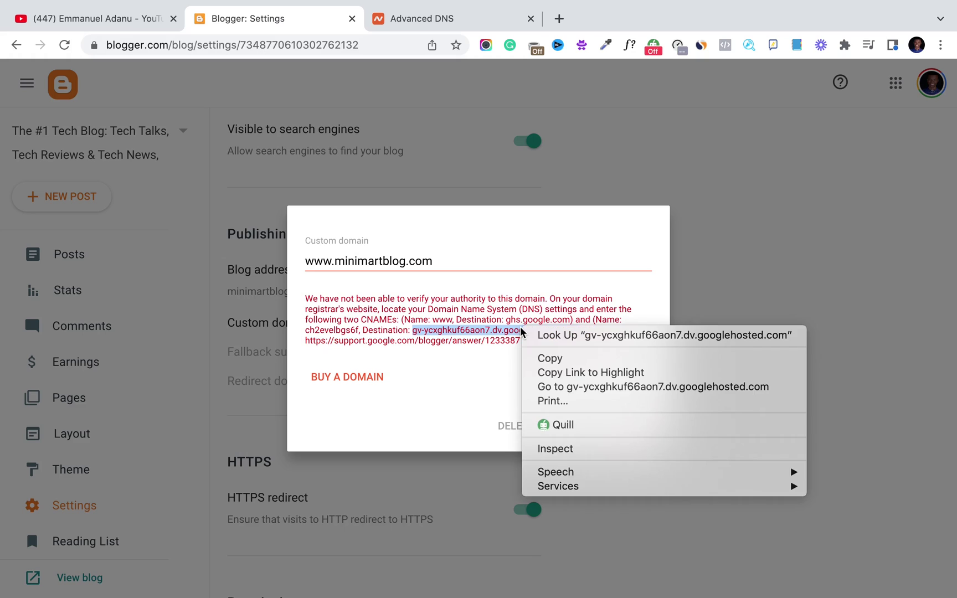
click(550, 359)
key(ctrl+Tab)
right_click(485, 295)
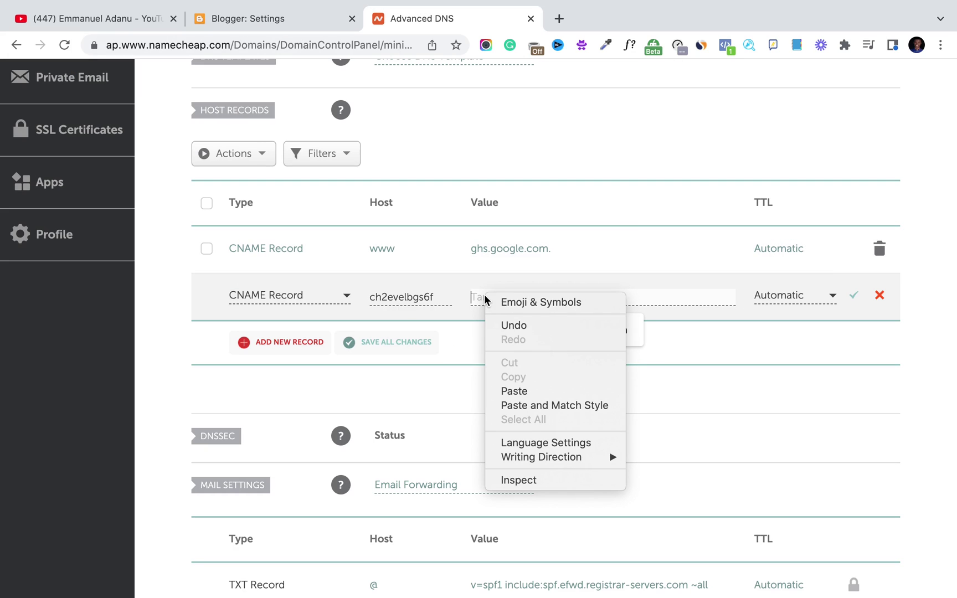
Step: Paste the googlehosted.com destination into the second CNAME record's target, save it, and return to Blogger
click(538, 388)
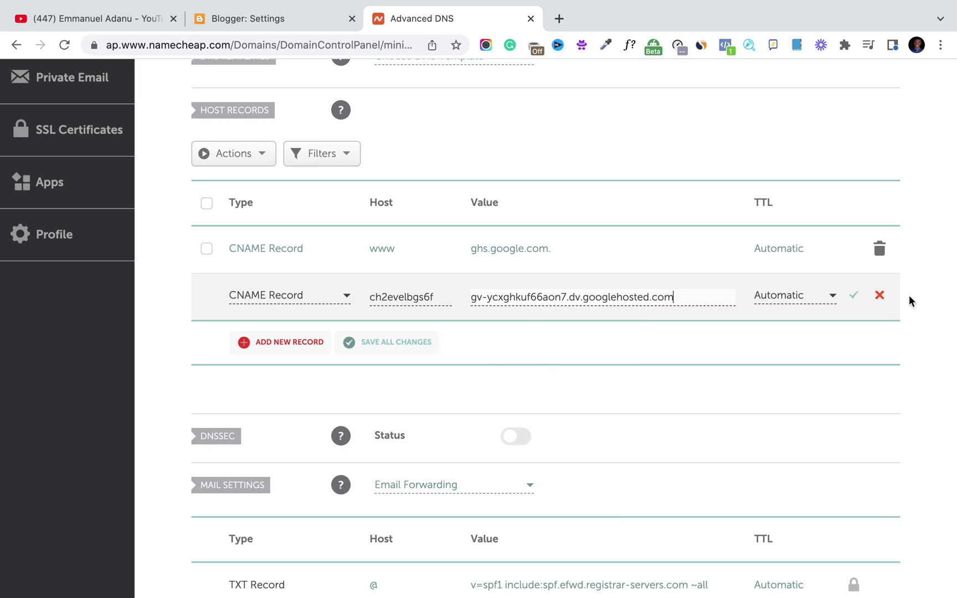
click(854, 298)
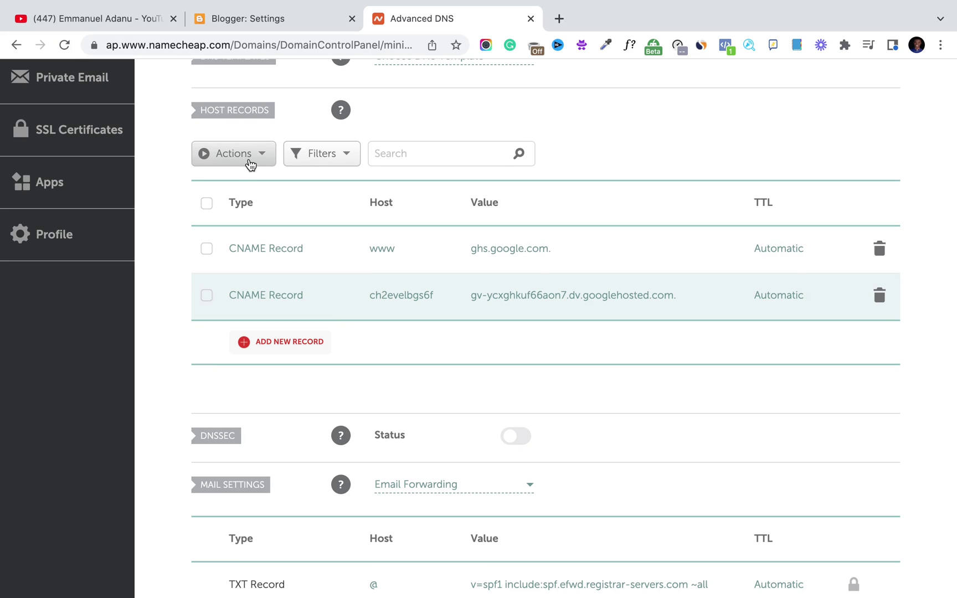
click(261, 22)
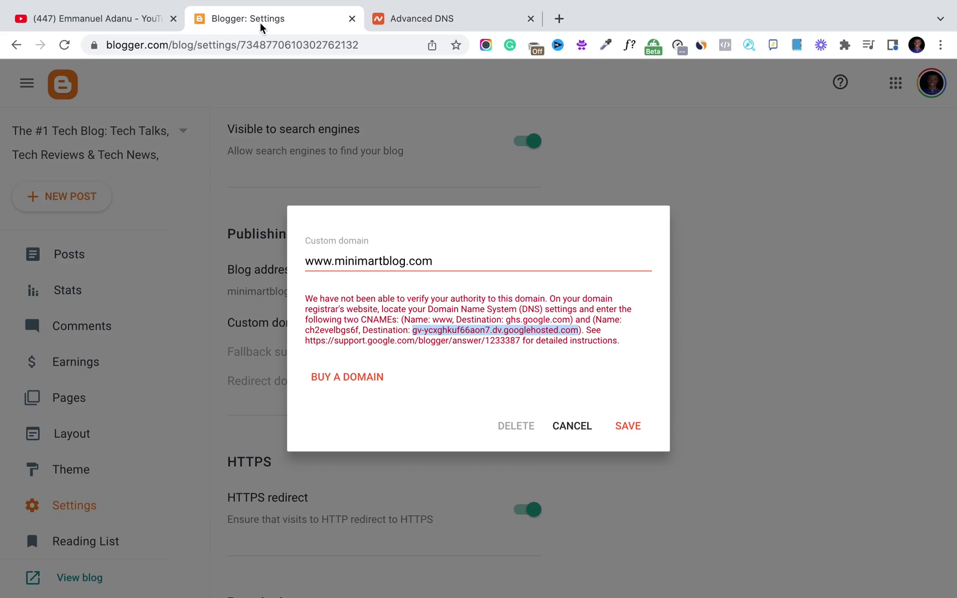
click(627, 428)
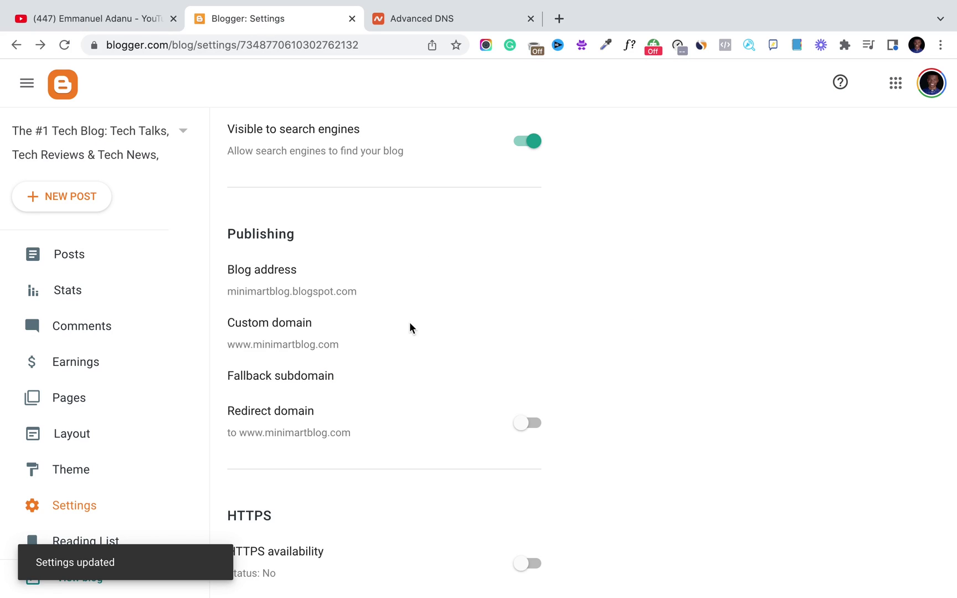
scroll(614, 316, down, 1)
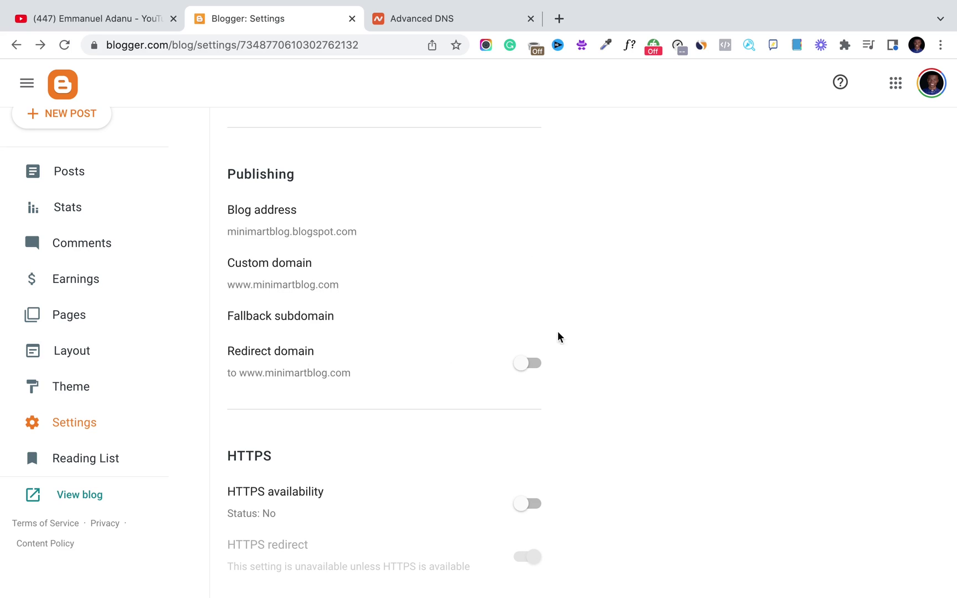
click(536, 364)
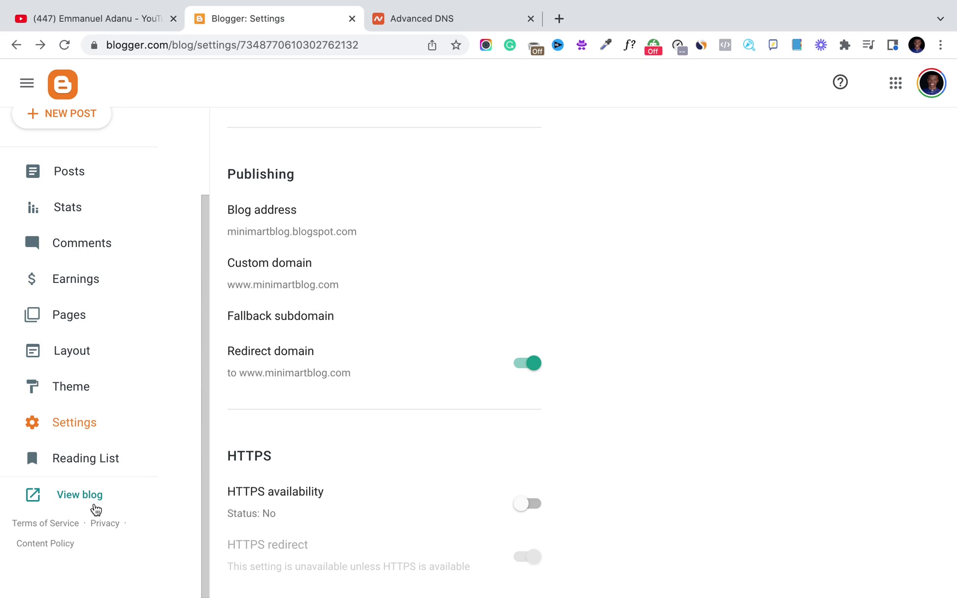
Step: Open the live blog at minimartblog.blogspot.com in a new browser tab from View blog
click(91, 500)
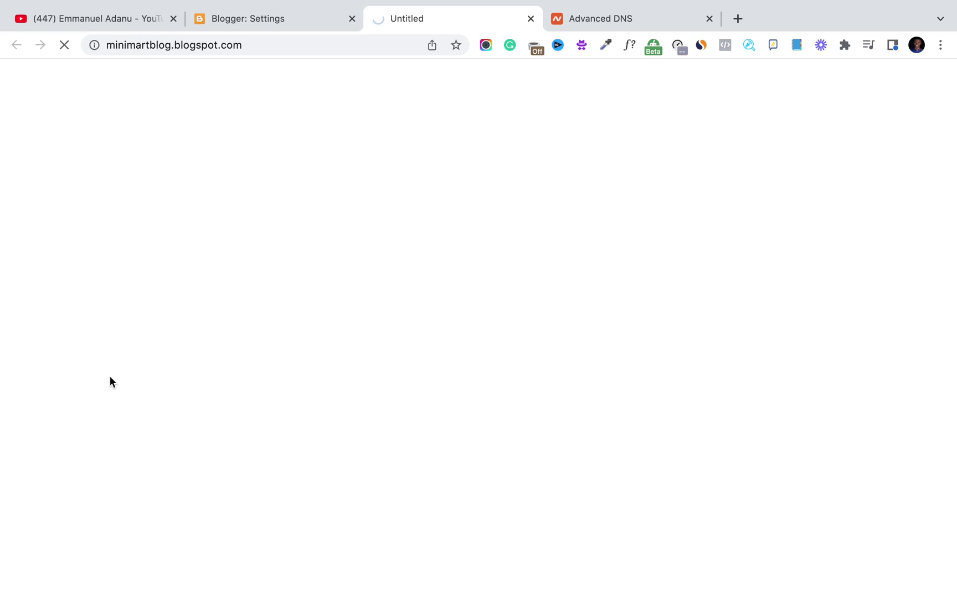